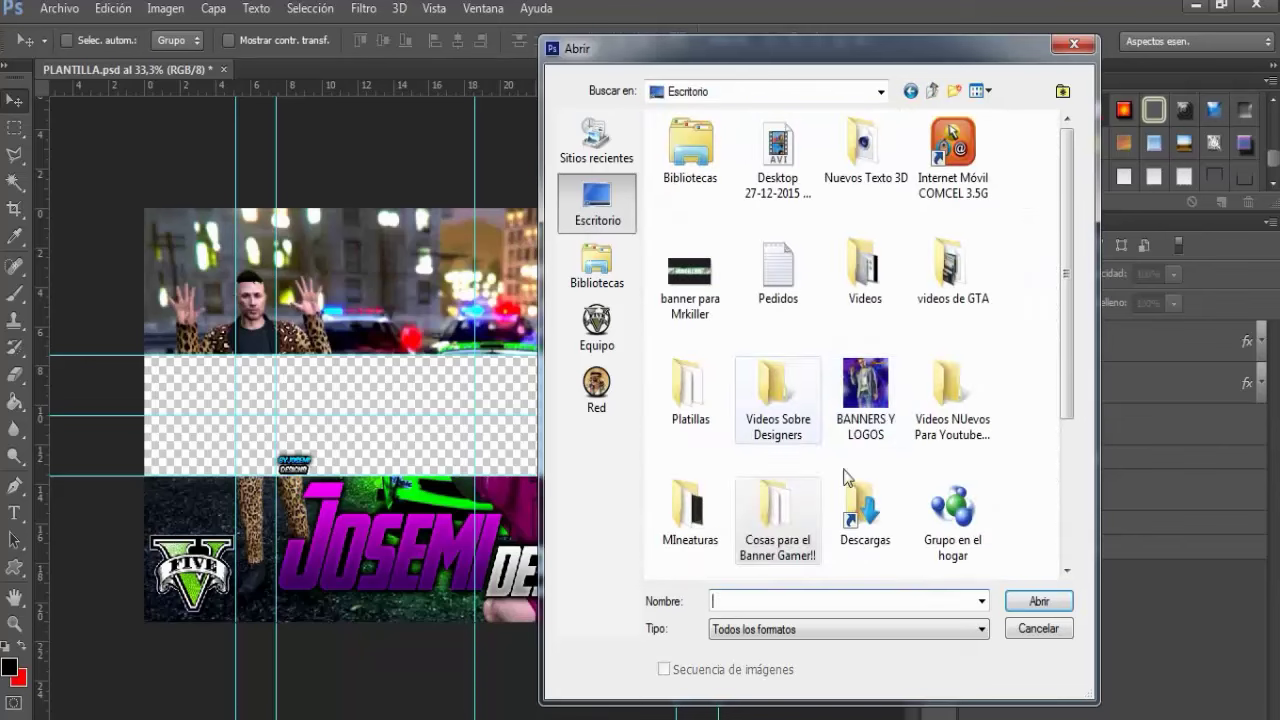
Open the omarking0003 banner text PNG from the Texto En Cinema 4D folder
double_click(872, 470)
double_click(1008, 160)
left_click_drag(1067, 188, 1067, 334)
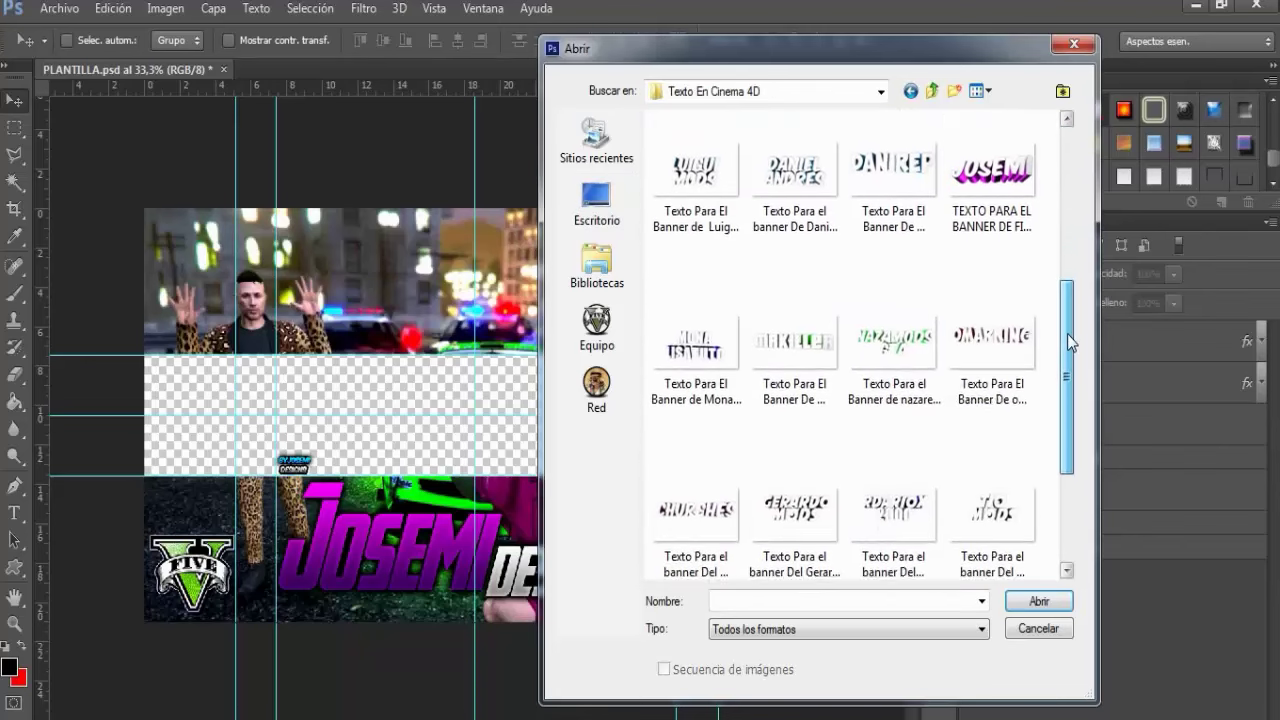
key("Escape")
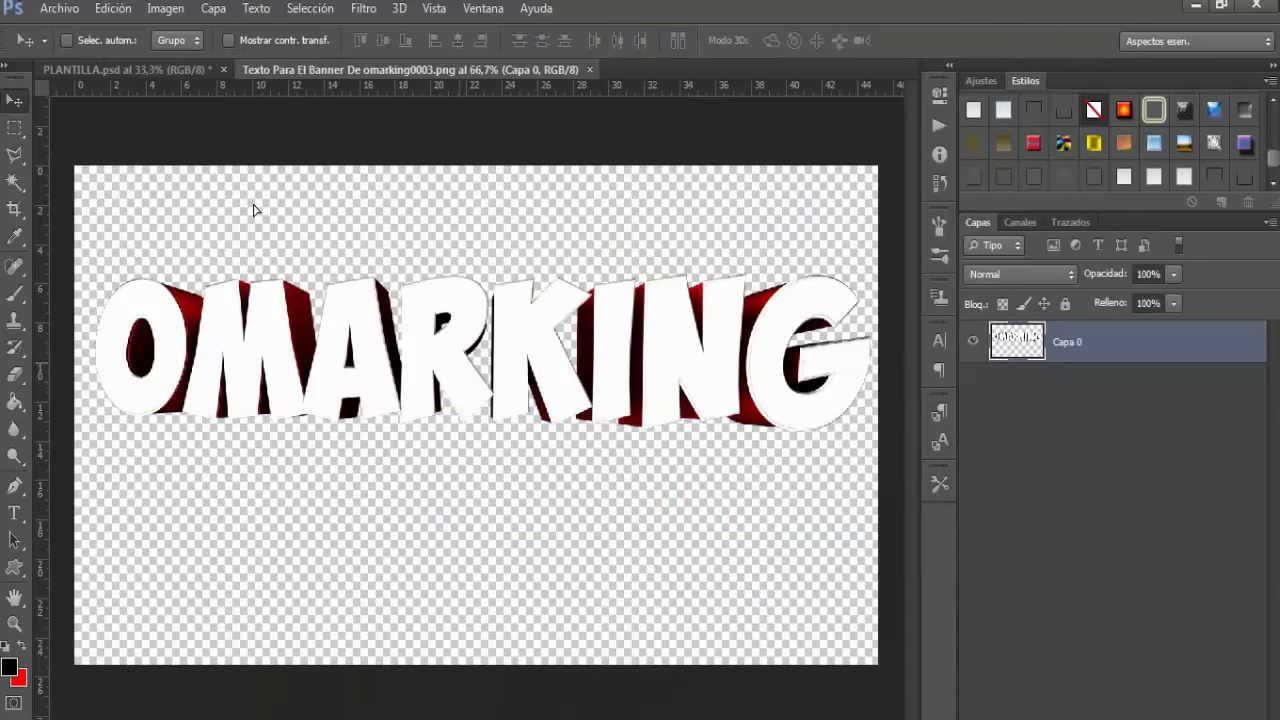
Copy the OMARKING text into PLANTILLA.psd, close its source document, and position the text in the banner's transparent middle band
left_click_drag(251, 206, 528, 420)
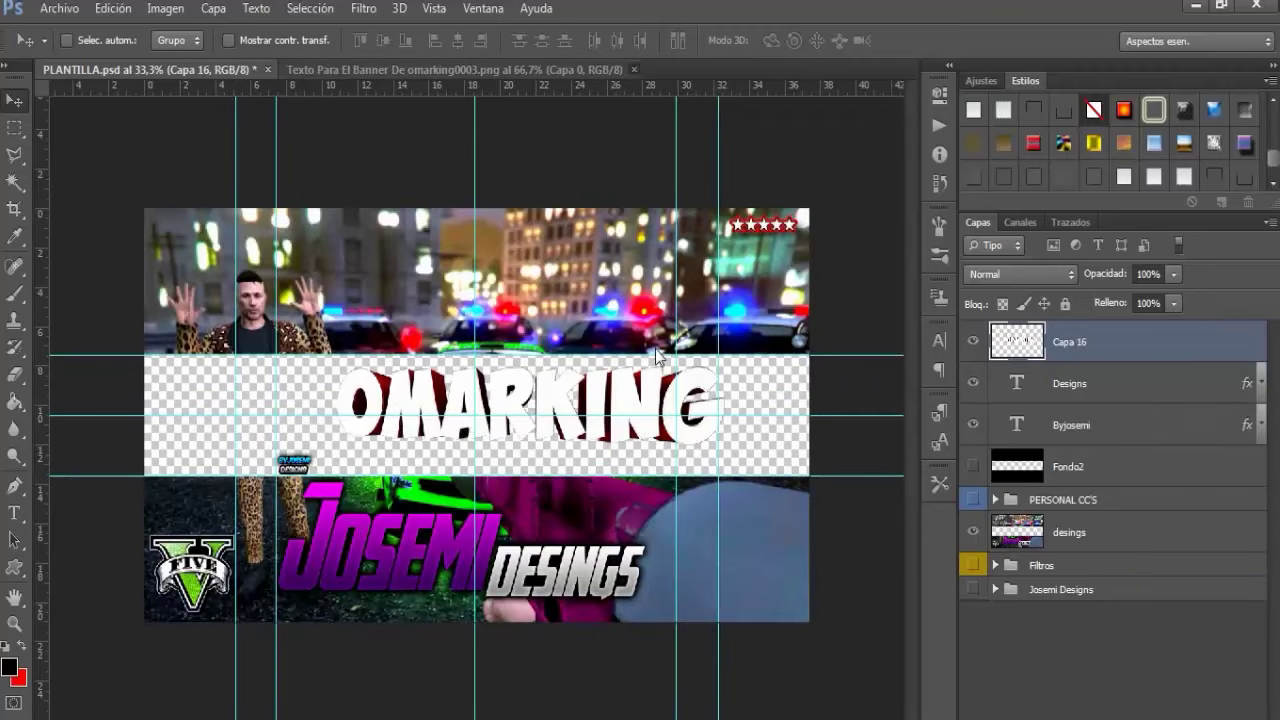
left_click(633, 69)
left_click_drag(623, 437, 560, 448)
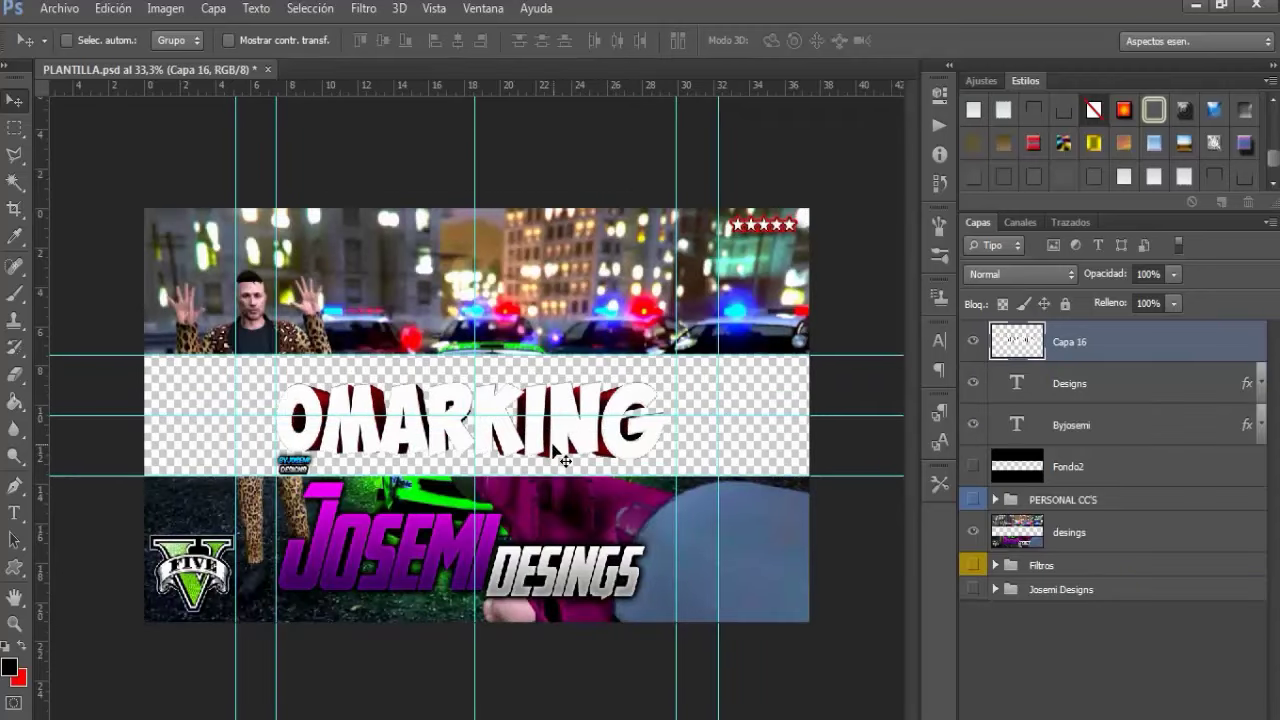
Scale the OMARKING text to about 106% width and 117% height, centring it vertically in the transparent band
key("ctrl+t")
left_click_drag(669, 379, 721, 336)
left_click_drag(488, 340, 488, 371)
left_click_drag(627, 414, 614, 414)
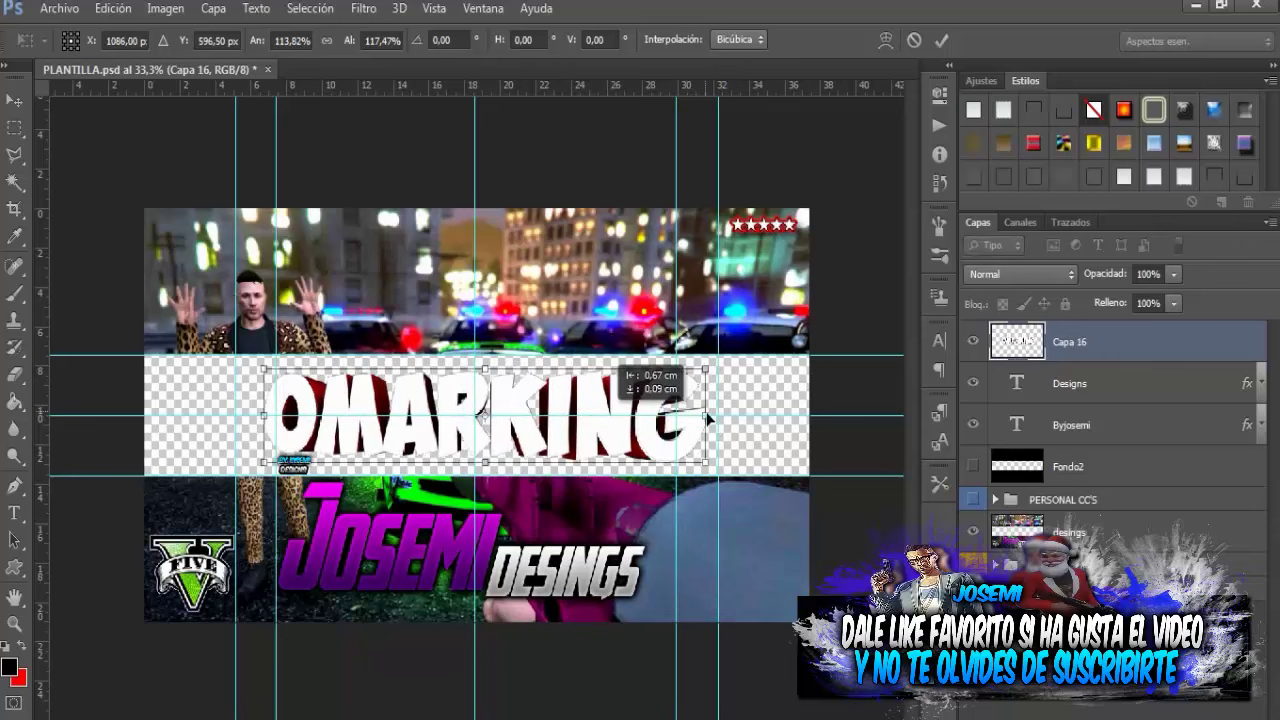
left_click_drag(707, 415, 664, 418)
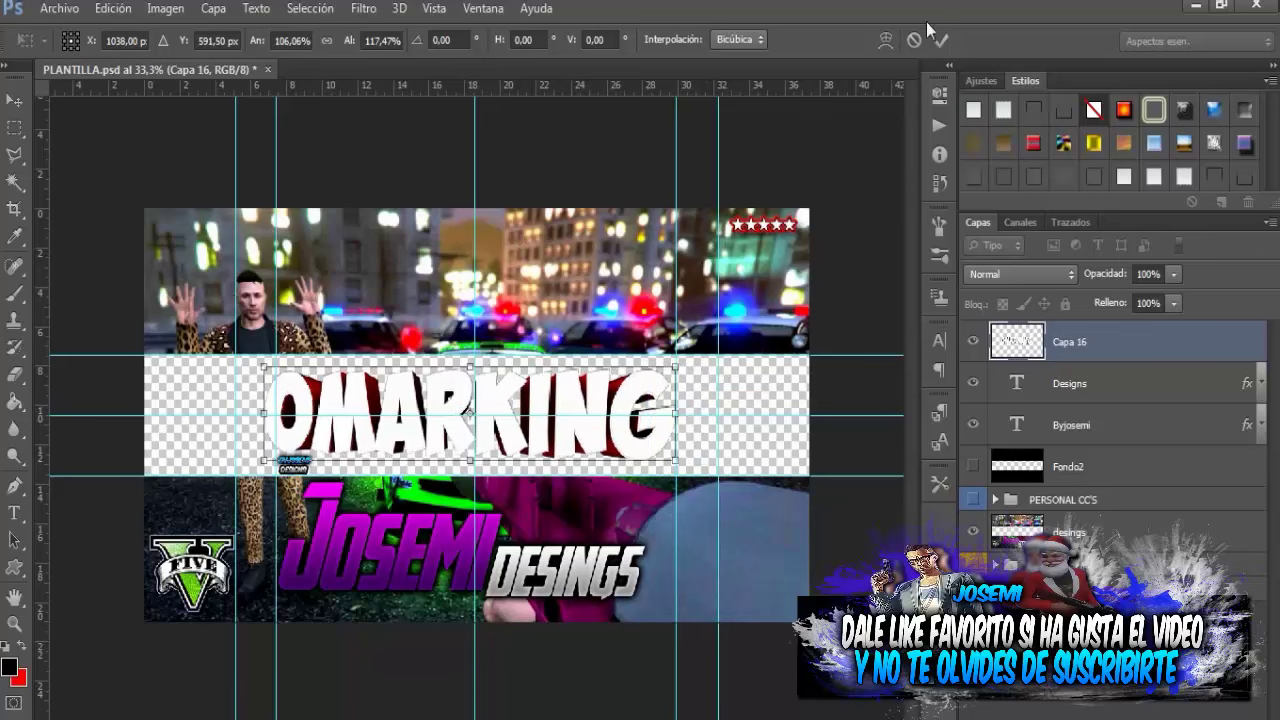
key("Return")
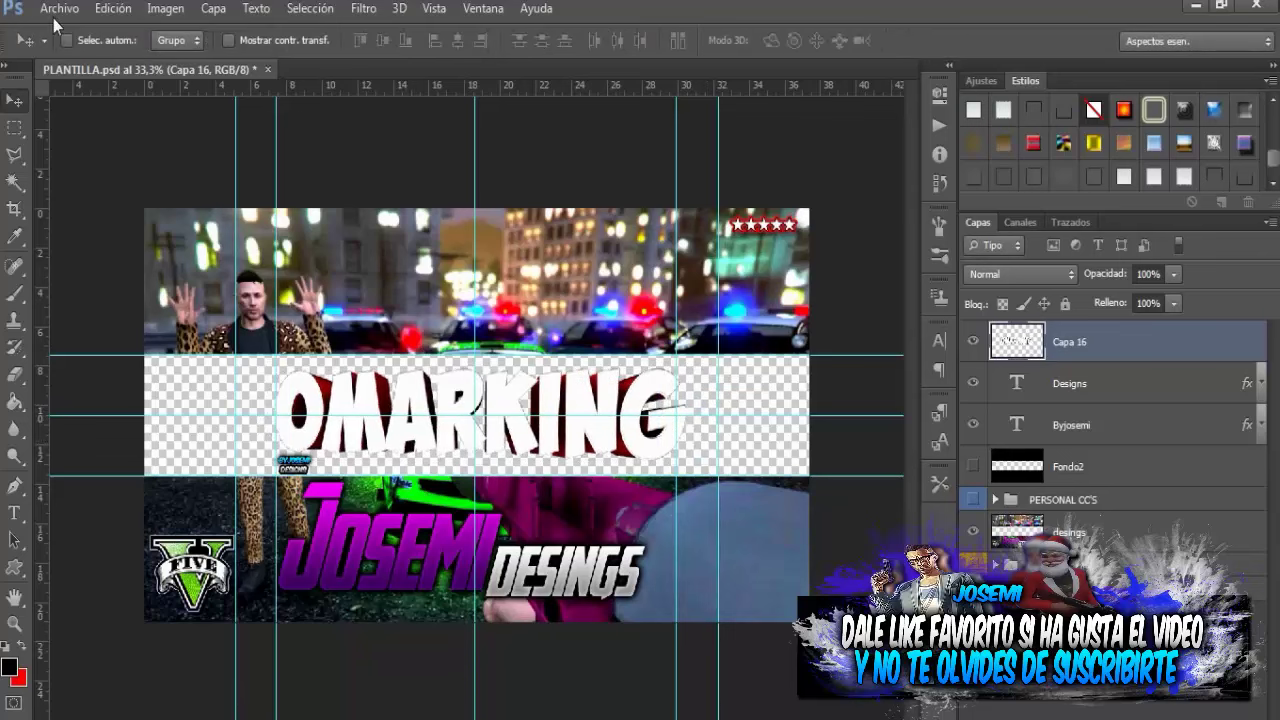
Place the blue paint splatter image 14652262-Resumen-mancha-azul from the Imágenes folder into the banner
left_click(58, 8)
left_click(76, 347)
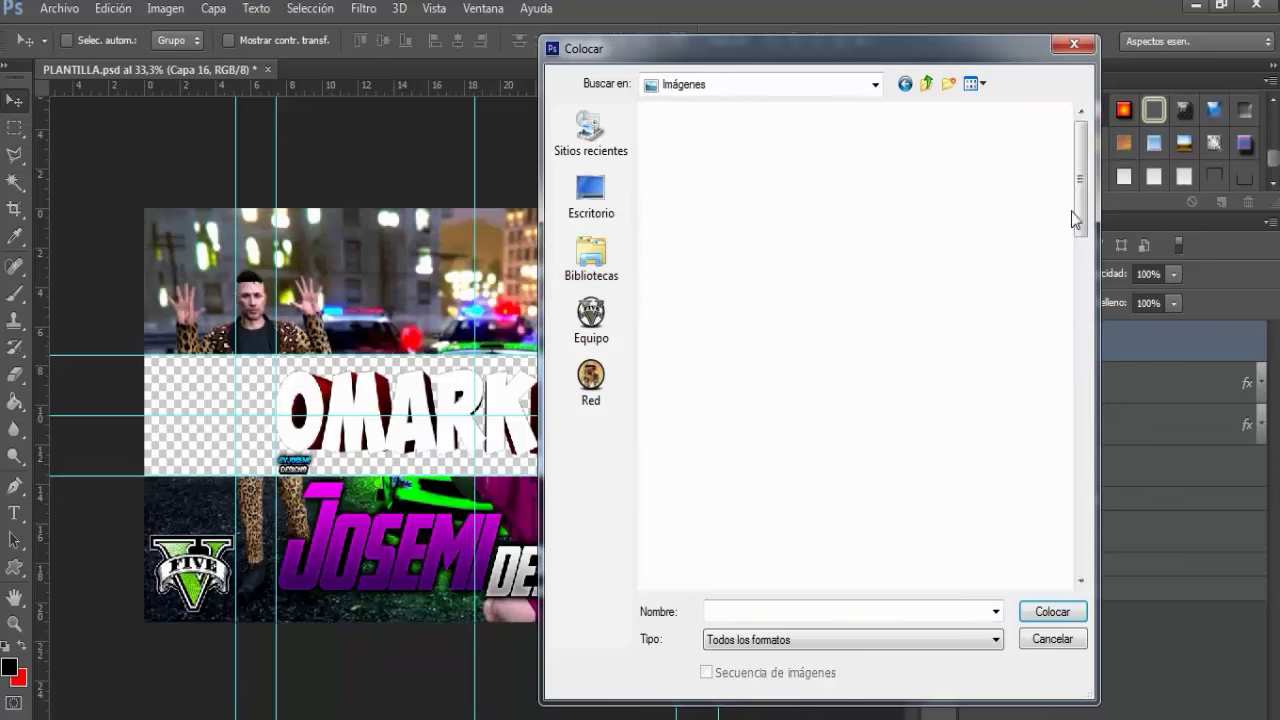
left_click_drag(1084, 182, 1080, 284)
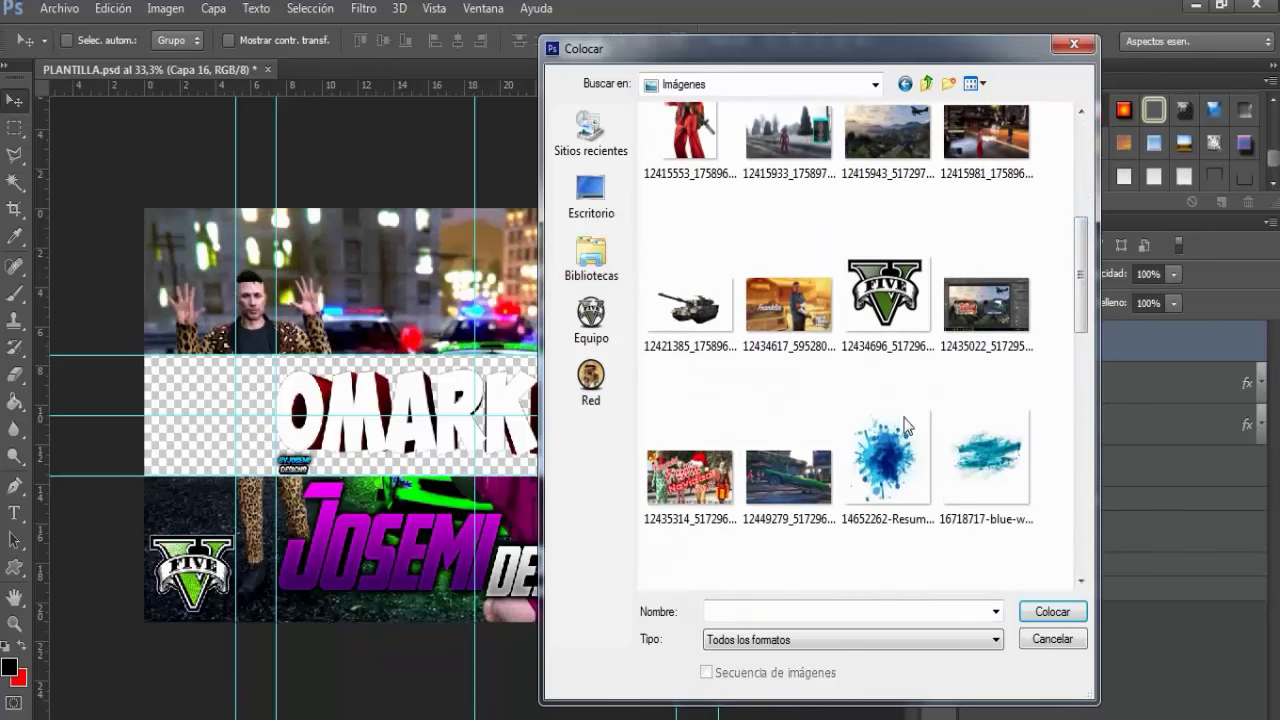
double_click(890, 449)
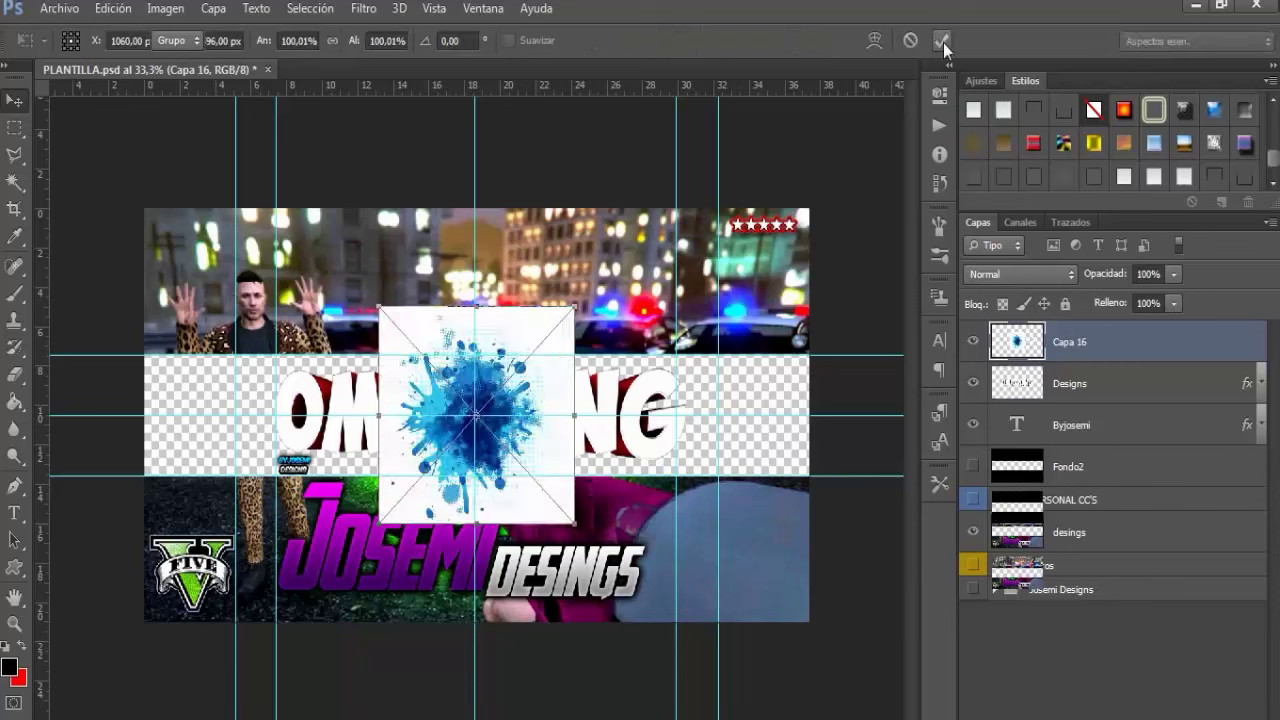
left_click(943, 43)
Move the blue splatter and Capa 16 layers together to the bottom of the layer stack, below Josemi Designs
left_click_drag(1058, 383, 1060, 360)
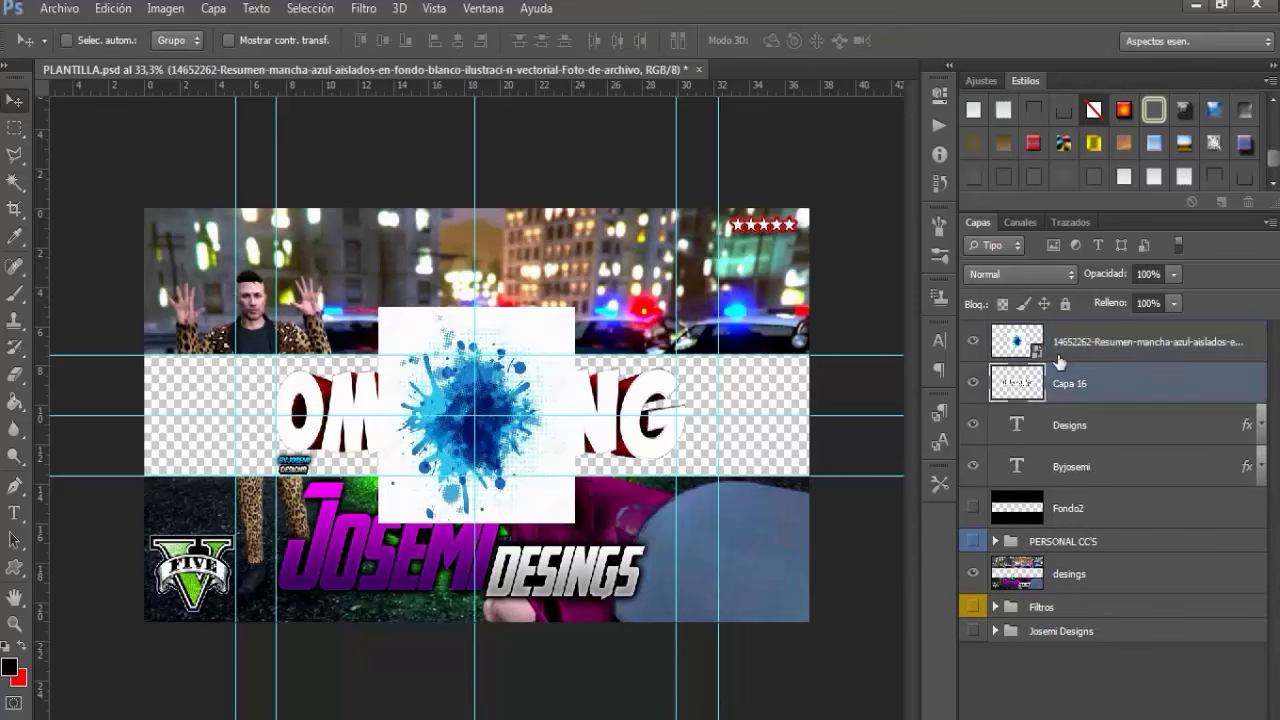
left_click(1062, 343, "shift")
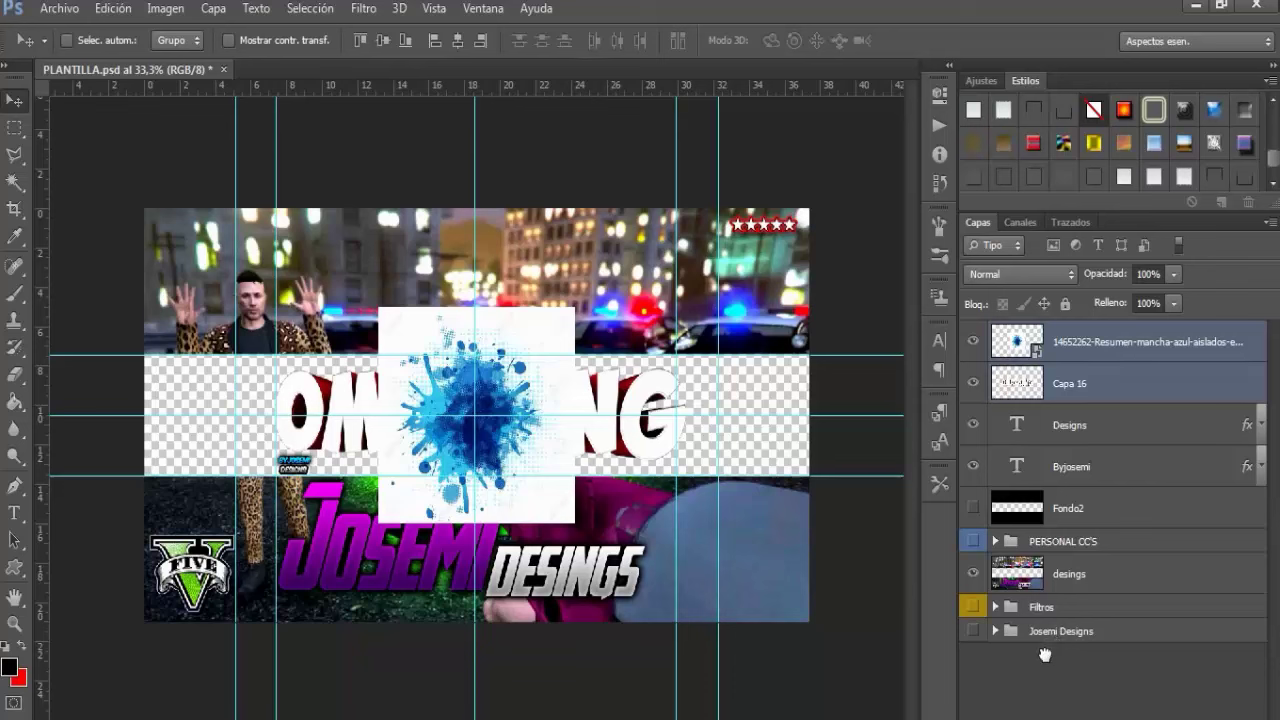
left_click_drag(1043, 657, 1080, 590)
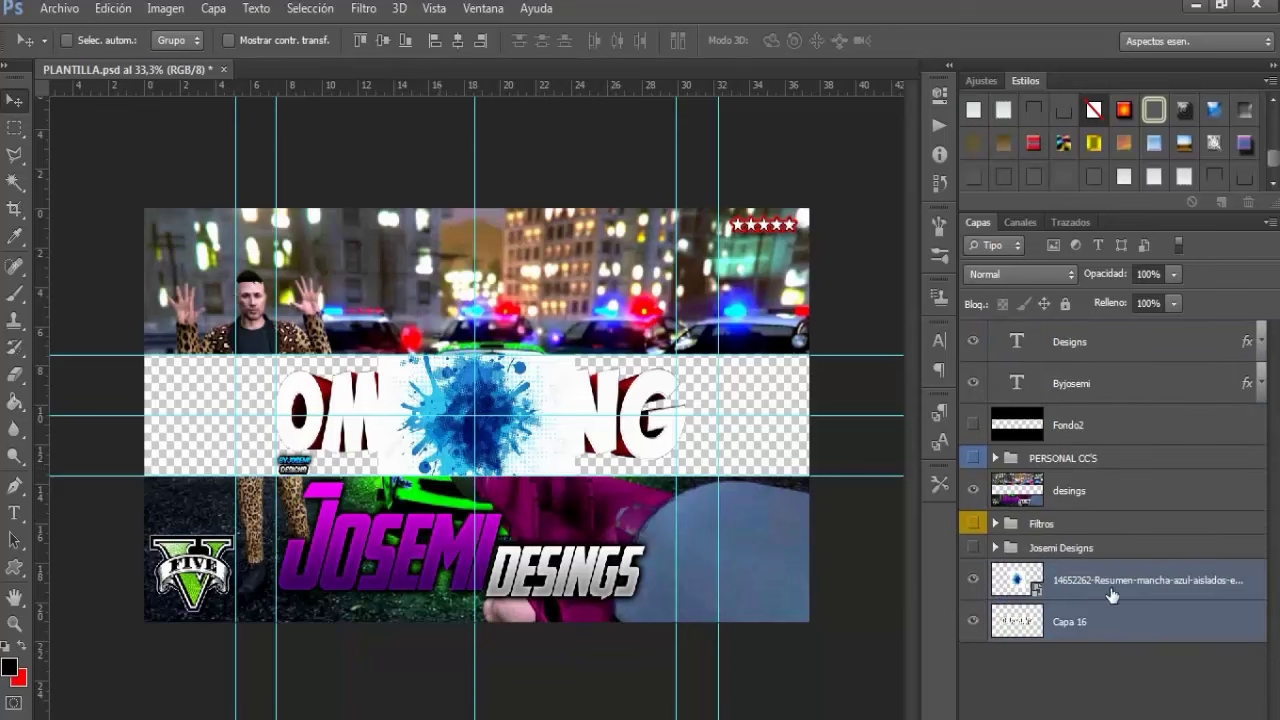
Rasterize the blue splatter layer and erase its white background with the Magic Eraser at tolerance 32
left_click(1112, 595)
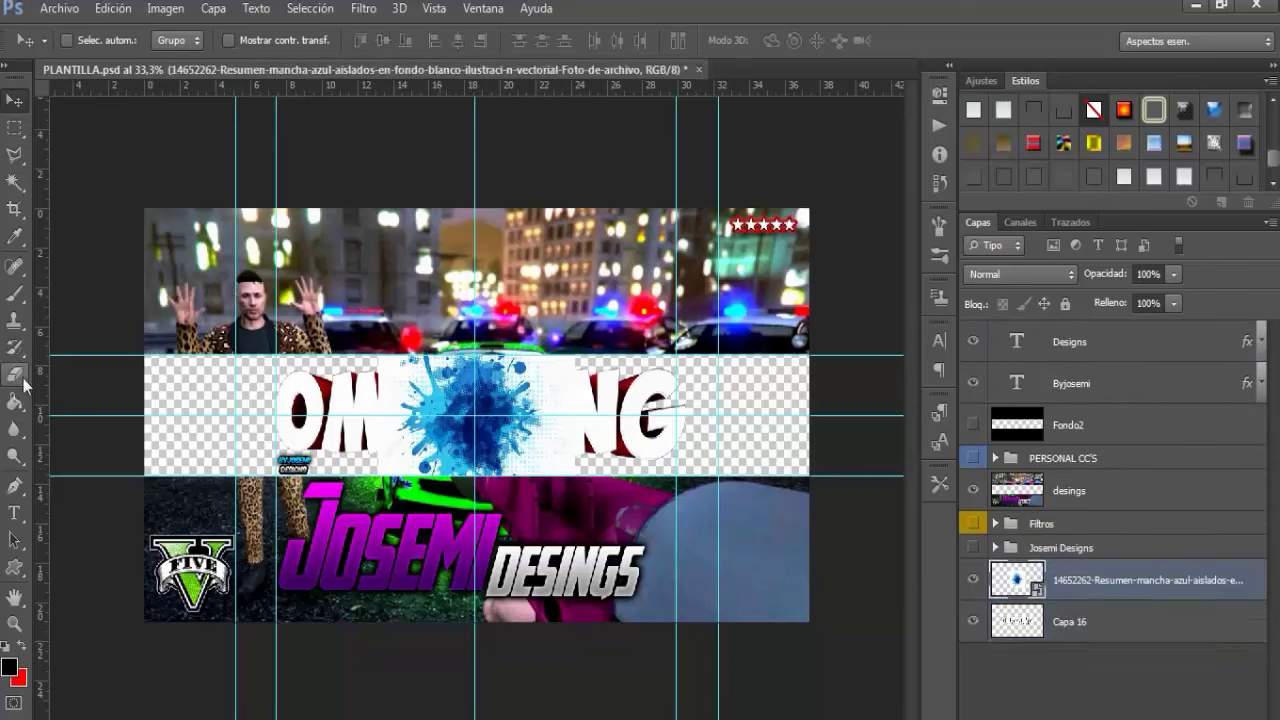
right_click(22, 378)
left_click(110, 418)
left_click(505, 416)
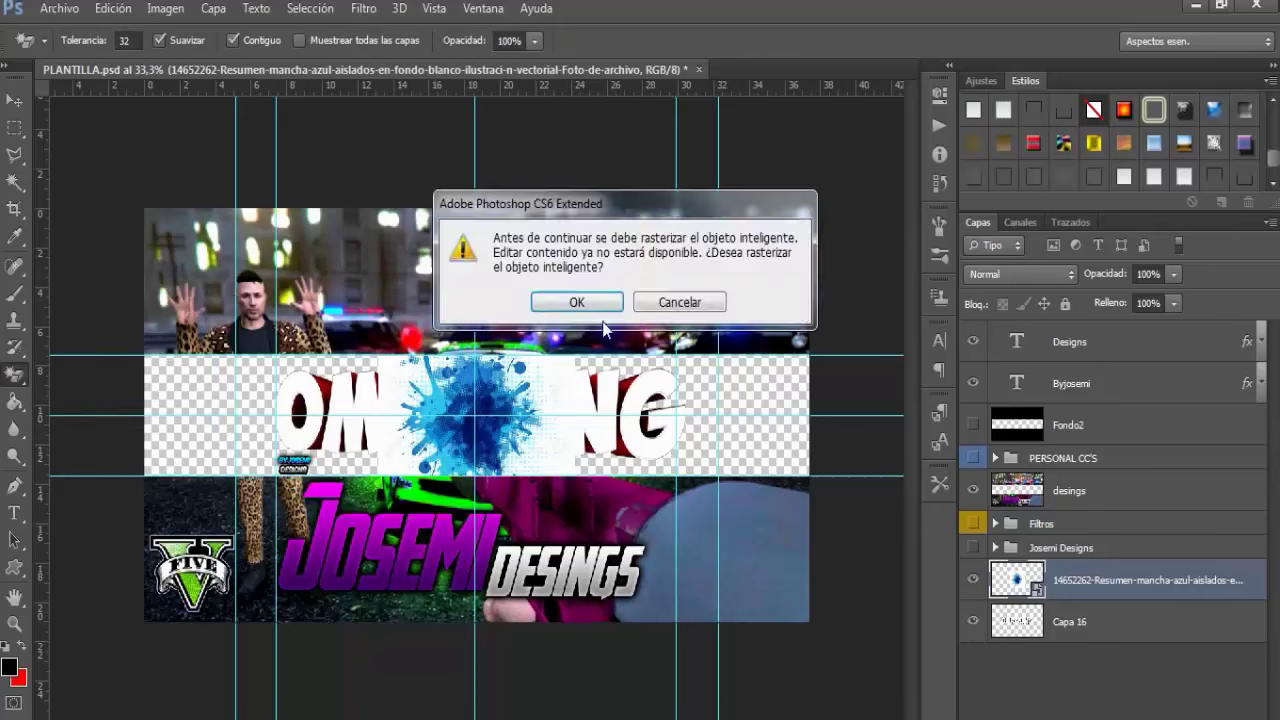
left_click(594, 304)
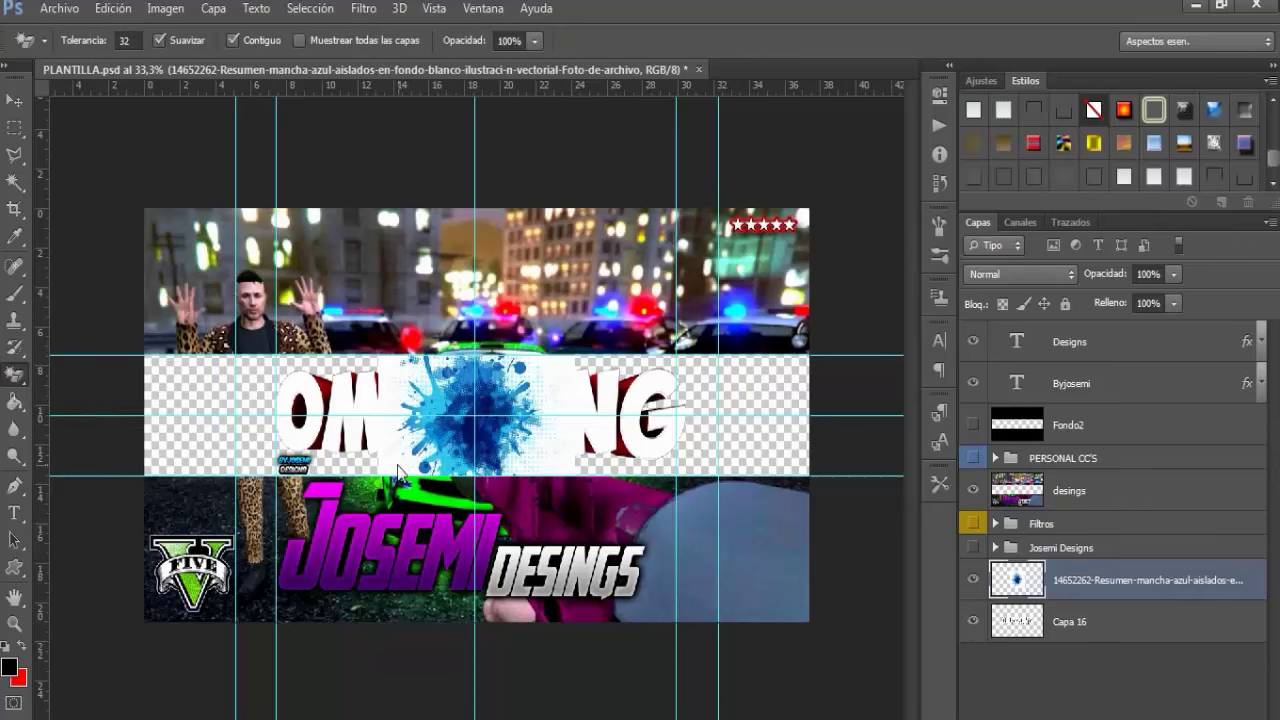
Move the splatter layer below Capa 16 and recolour it red by shifting its hue to +165
left_click_drag(1085, 585, 1070, 642)
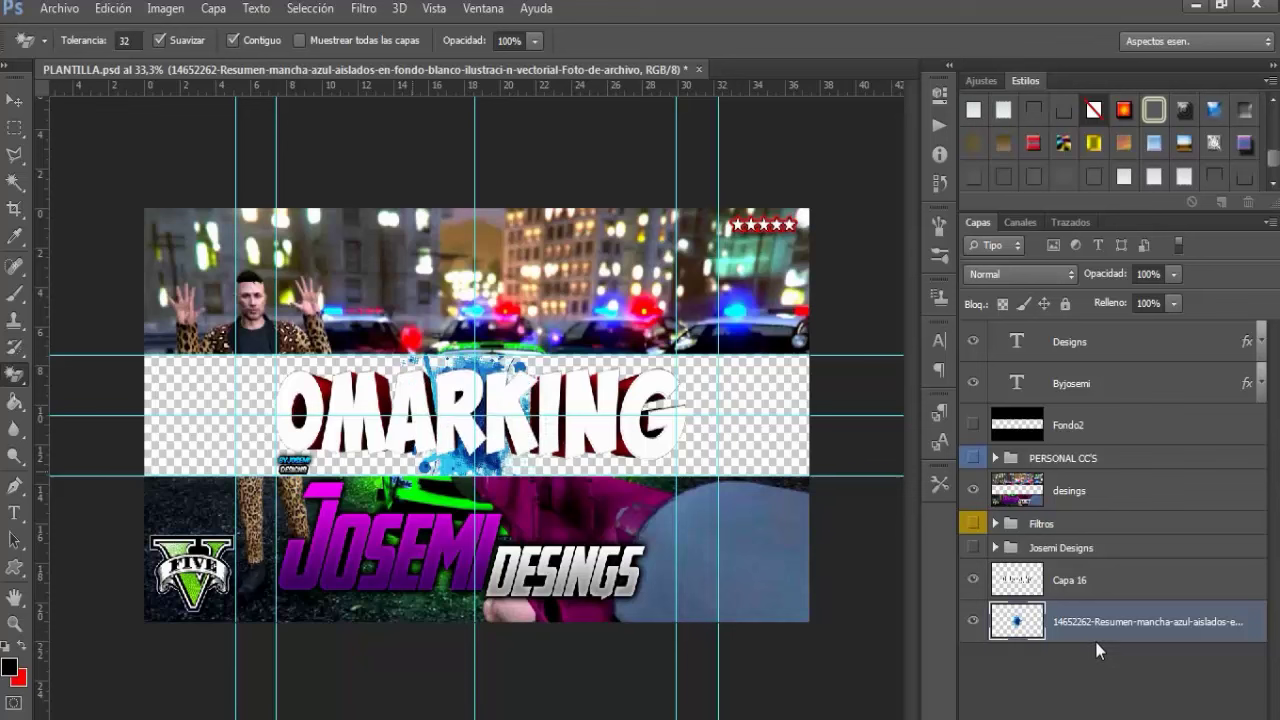
key("ctrl+u")
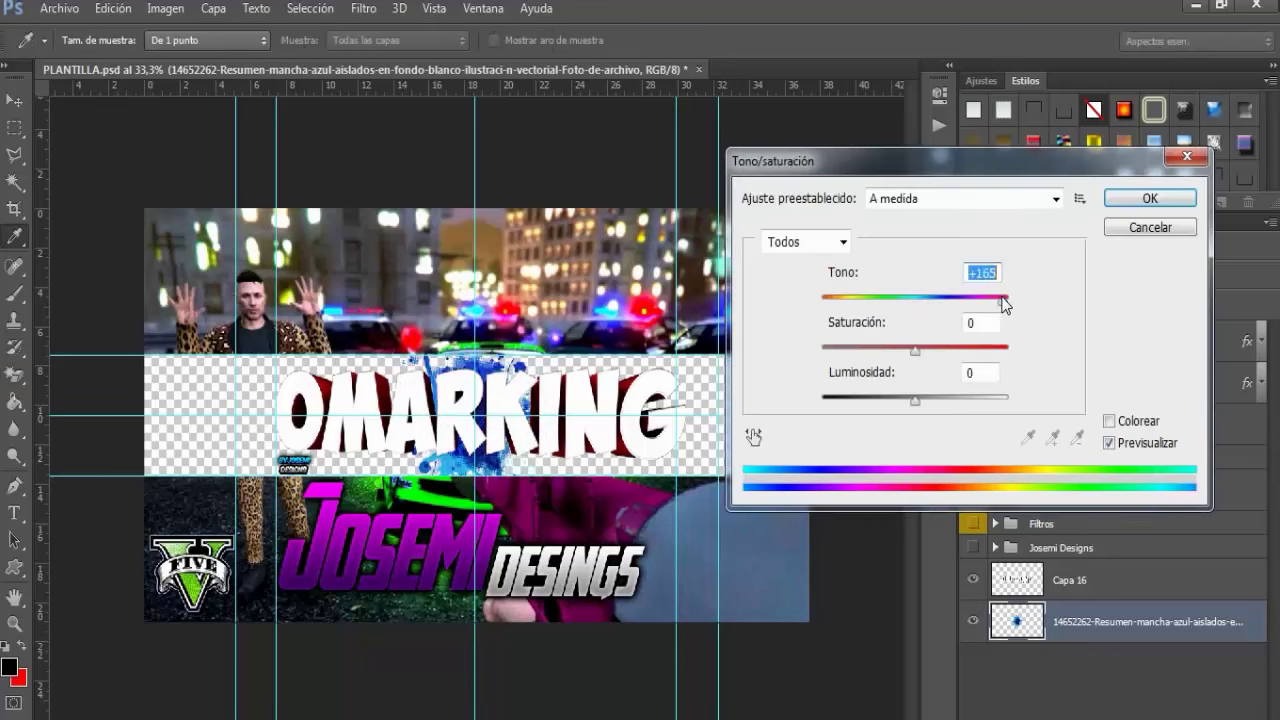
left_click(1129, 200)
Place the 9413890-Manchas-de-fondo-grunge splatter image and erase its white background with the Magic Eraser
left_click(60, 9)
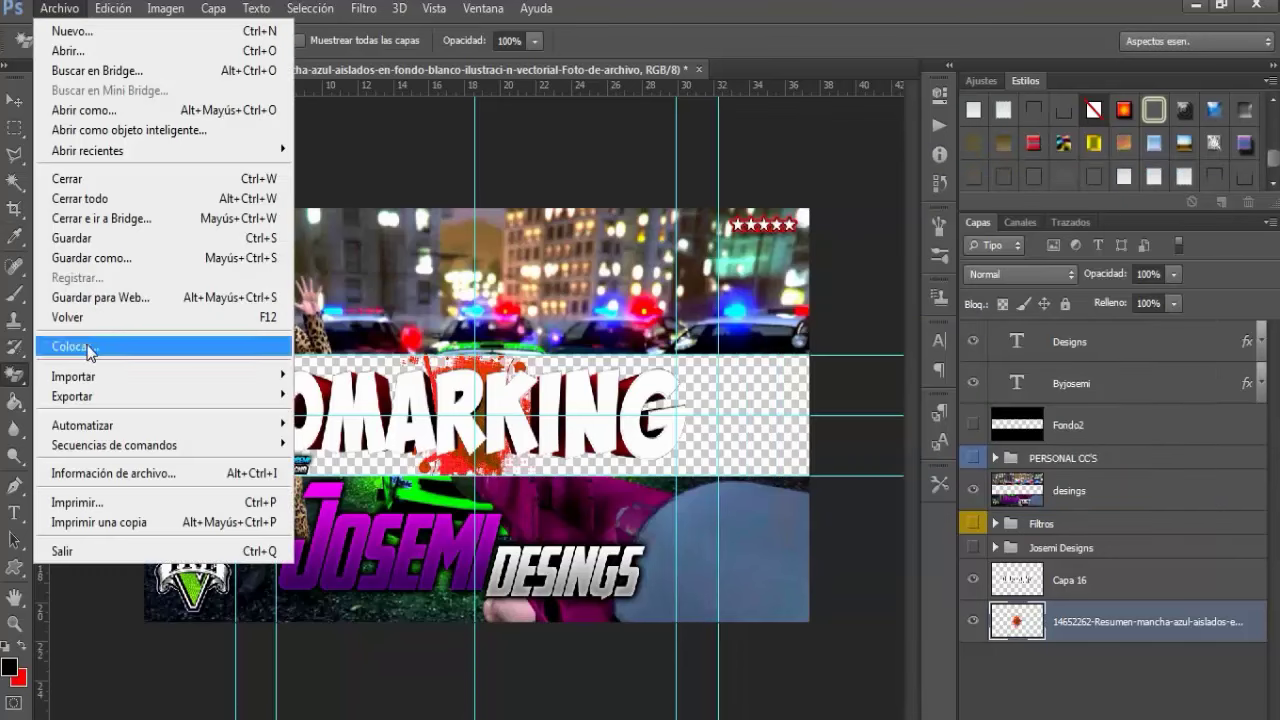
left_click(65, 350)
double_click(705, 345)
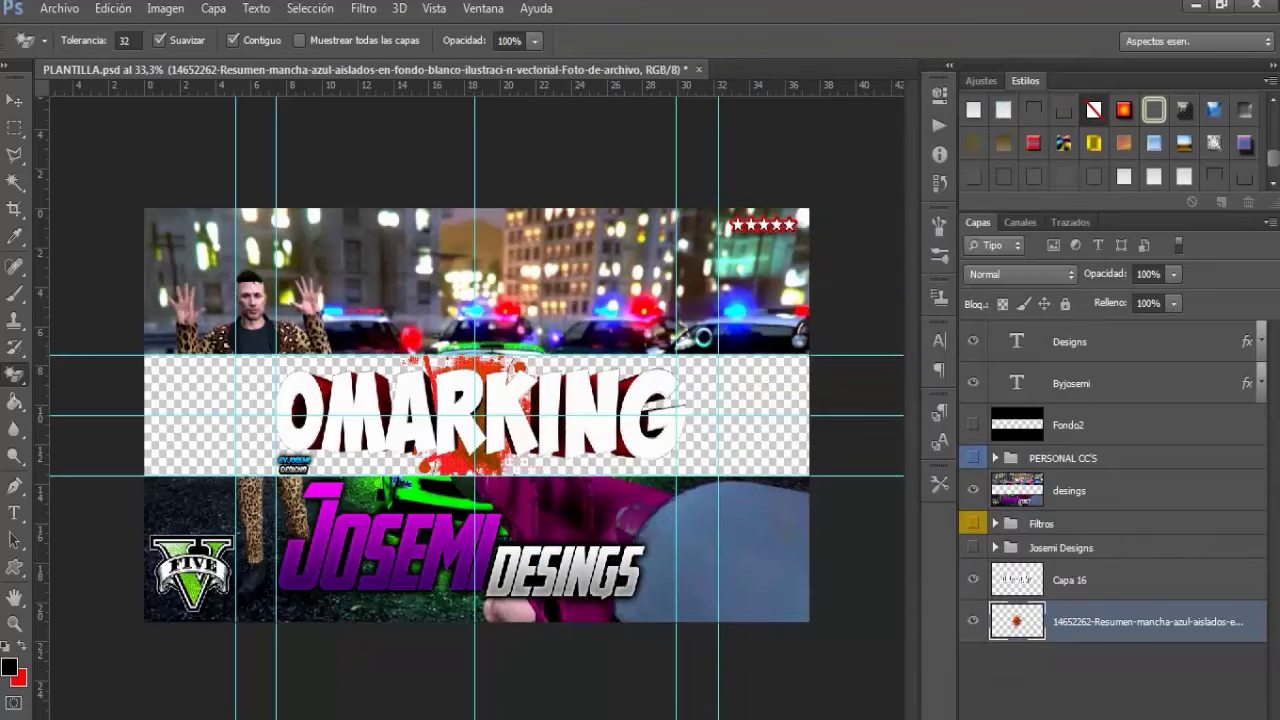
key("Return")
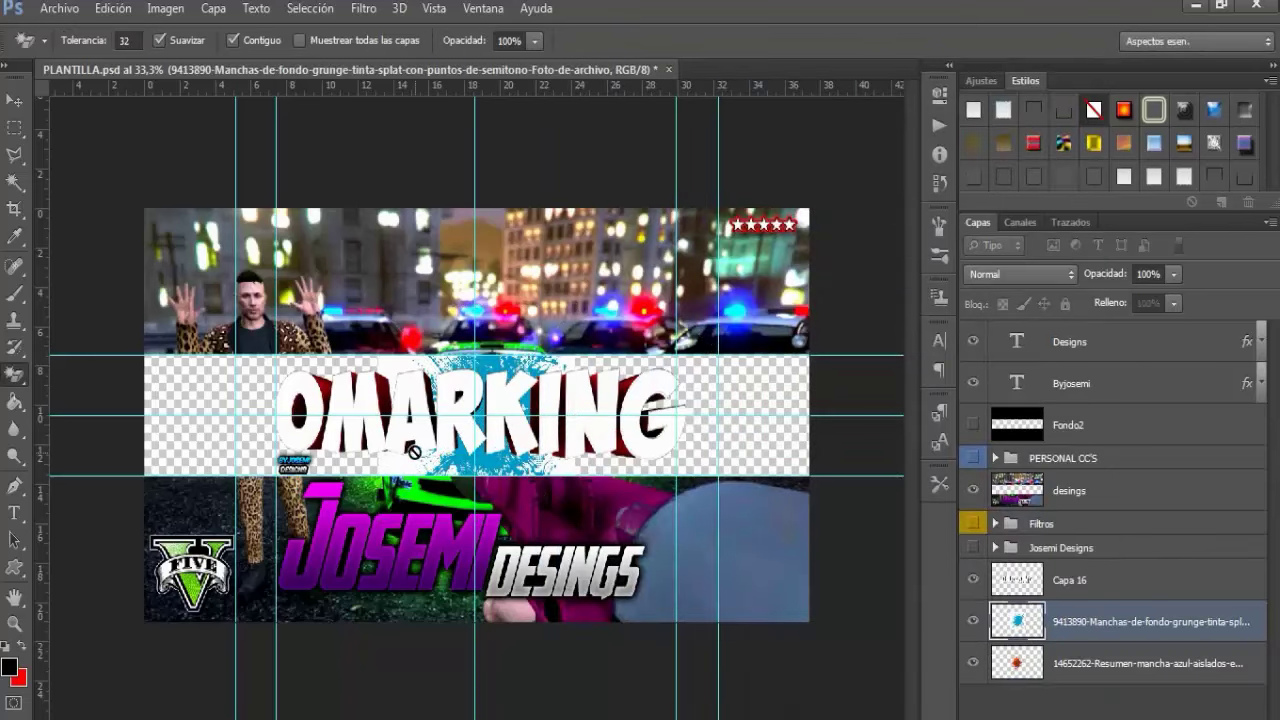
left_click(398, 468)
key("Return")
Move the cyan splatter behind the start of the OMARKING text, then duplicate it and move the copy behind the text's end
key("v")
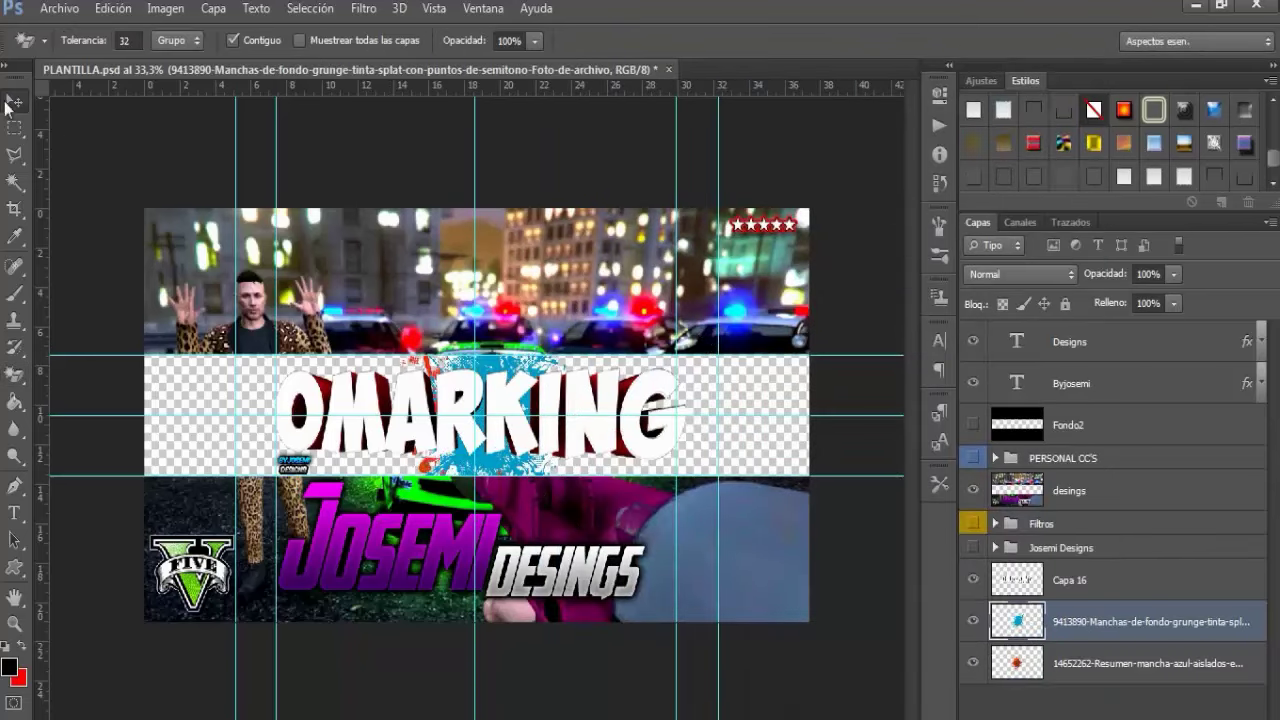
left_click_drag(388, 478, 385, 469)
key("ctrl+j")
mouse_move(612, 488)
left_mouse_down()
mouse_move(660, 420)
mouse_move(606, 477)
left_mouse_up()
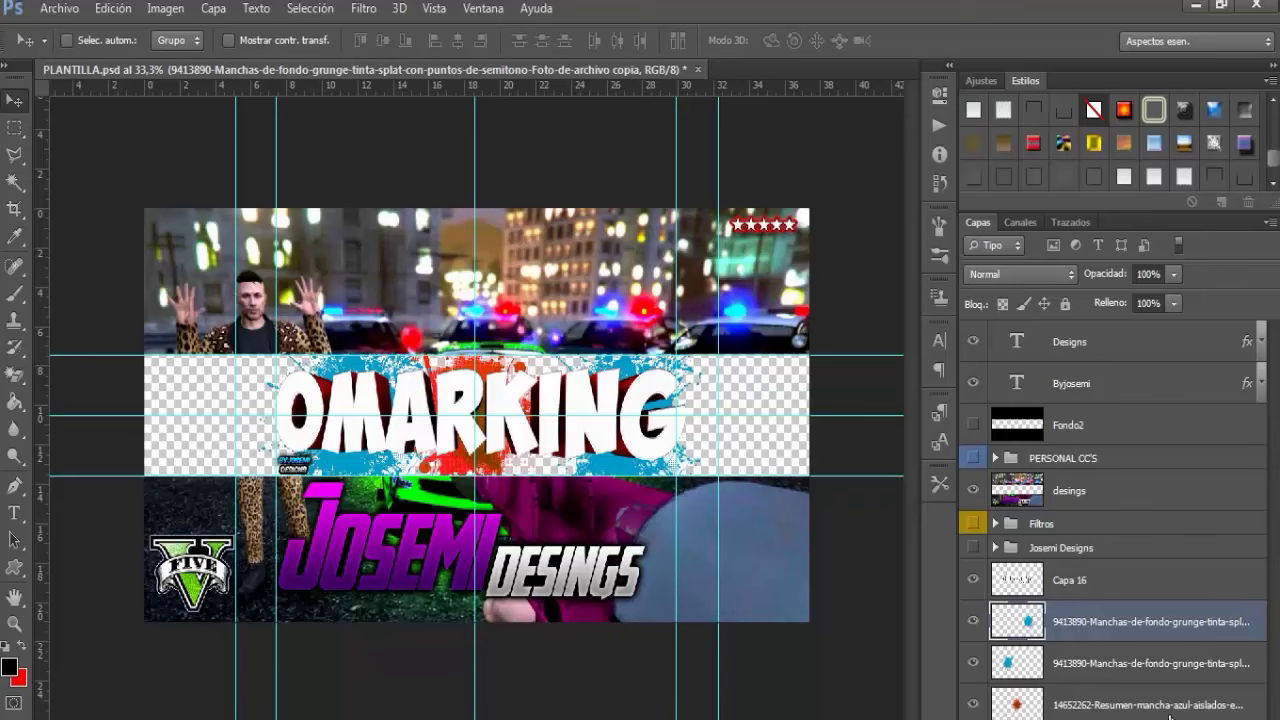
Place gtav_details09122014_003 from the Imagenes de Gta 5 folder on KINGSTON (E:) directly above the red splatter layer
left_click(1047, 588)
left_click(1060, 708)
left_click(59, 9)
left_click(86, 347)
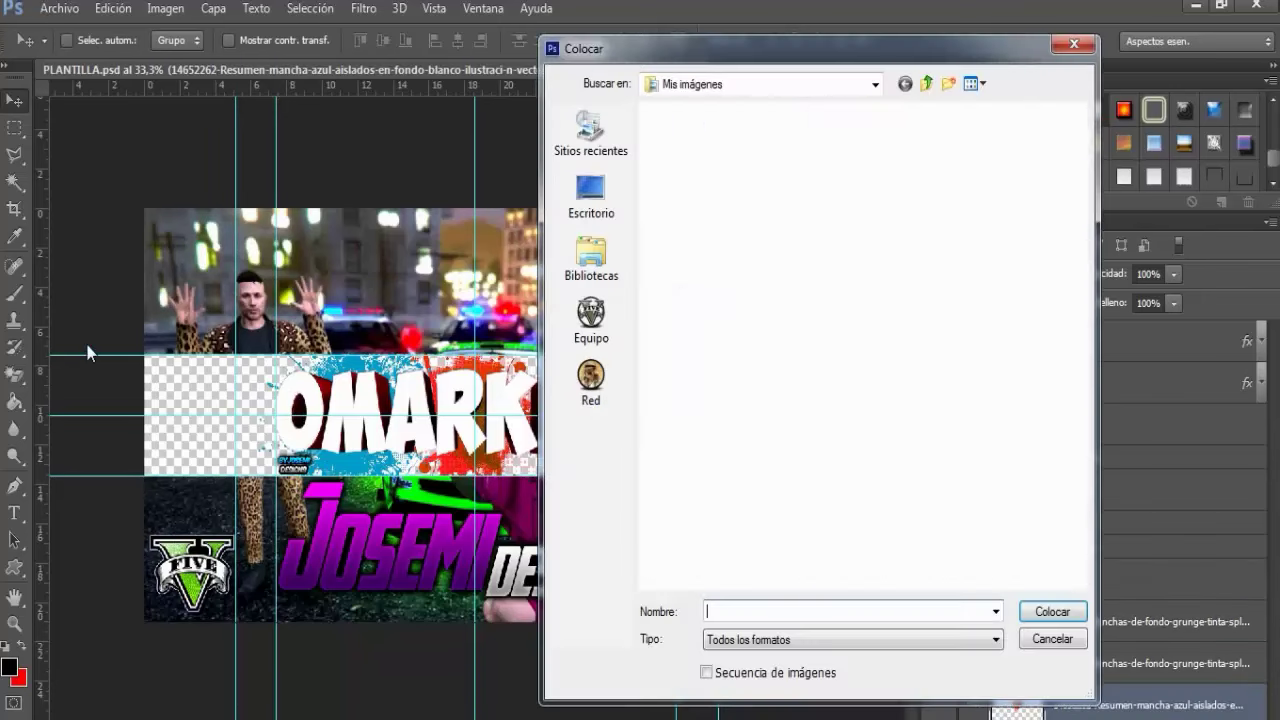
left_click(591, 320)
double_click(900, 240)
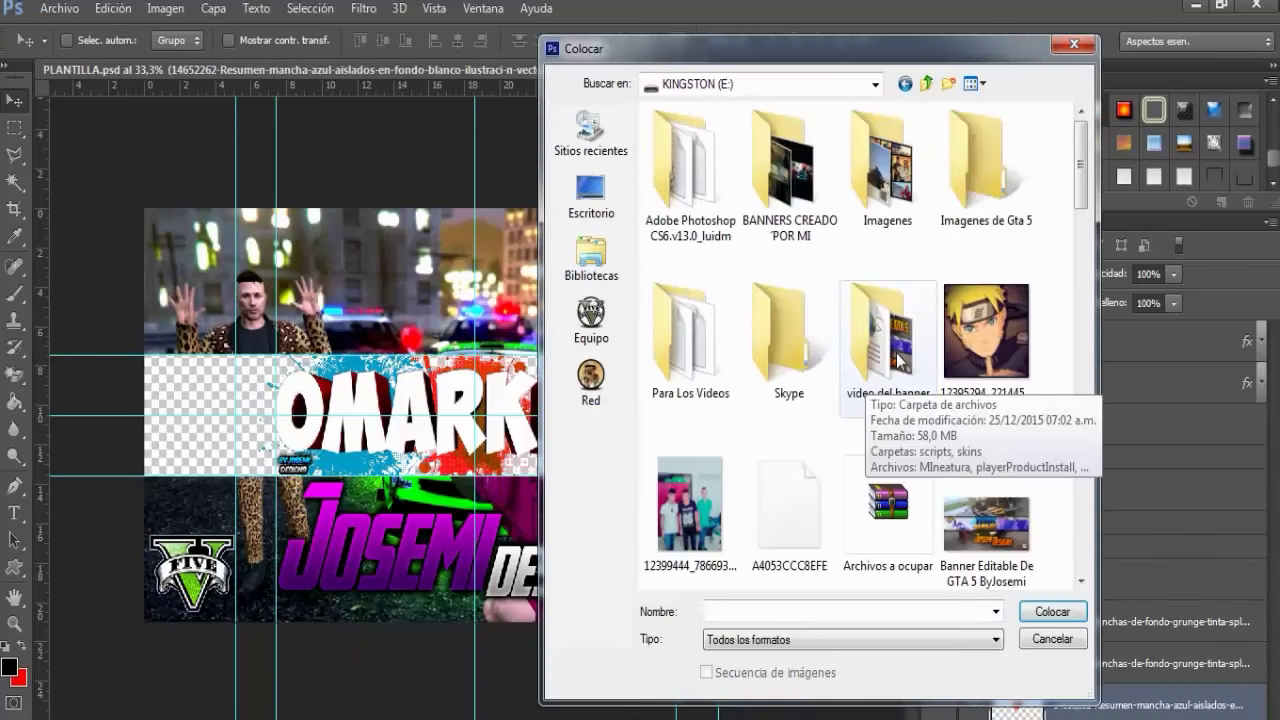
double_click(978, 160)
left_click(975, 83)
left_click(990, 152)
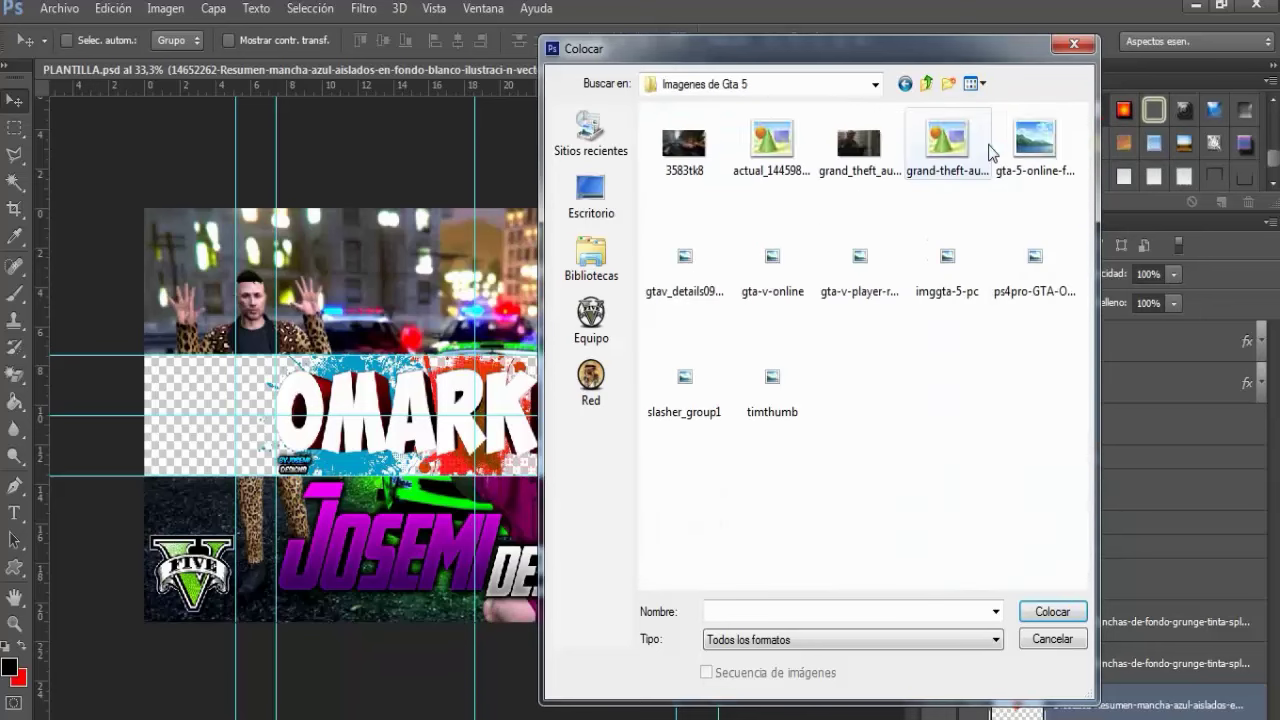
left_click(975, 83)
left_click(989, 132)
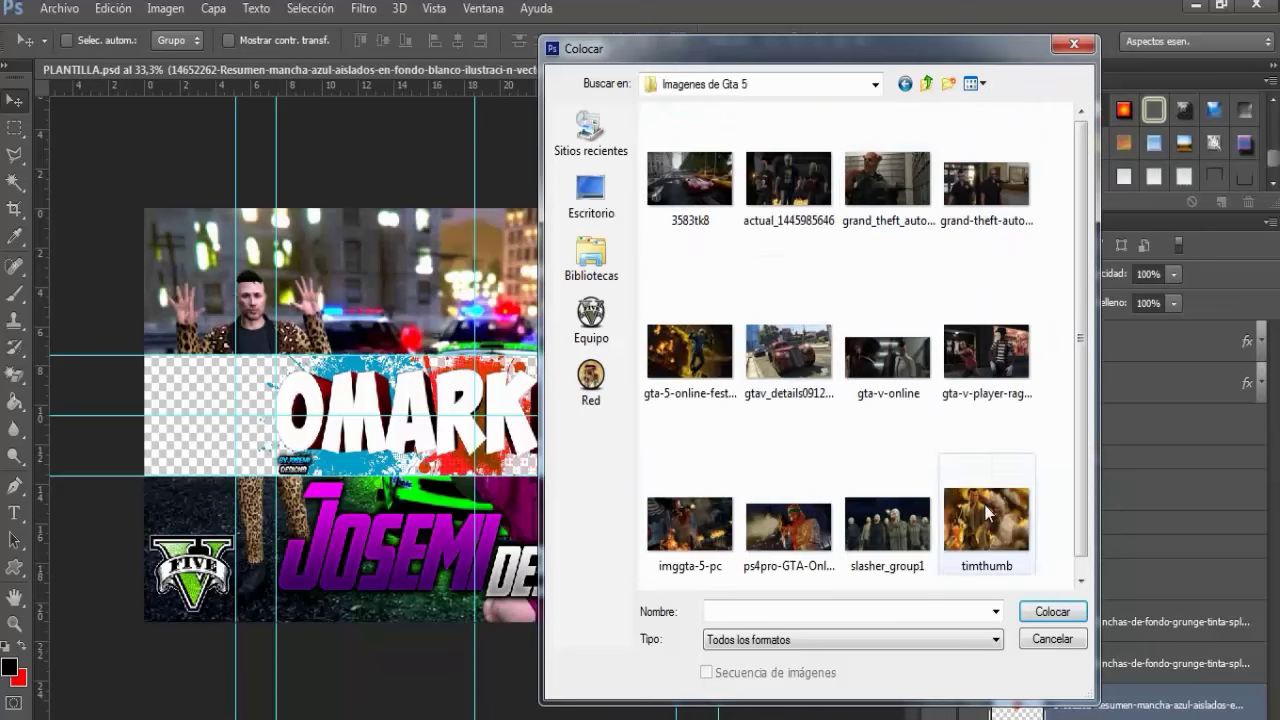
double_click(803, 373)
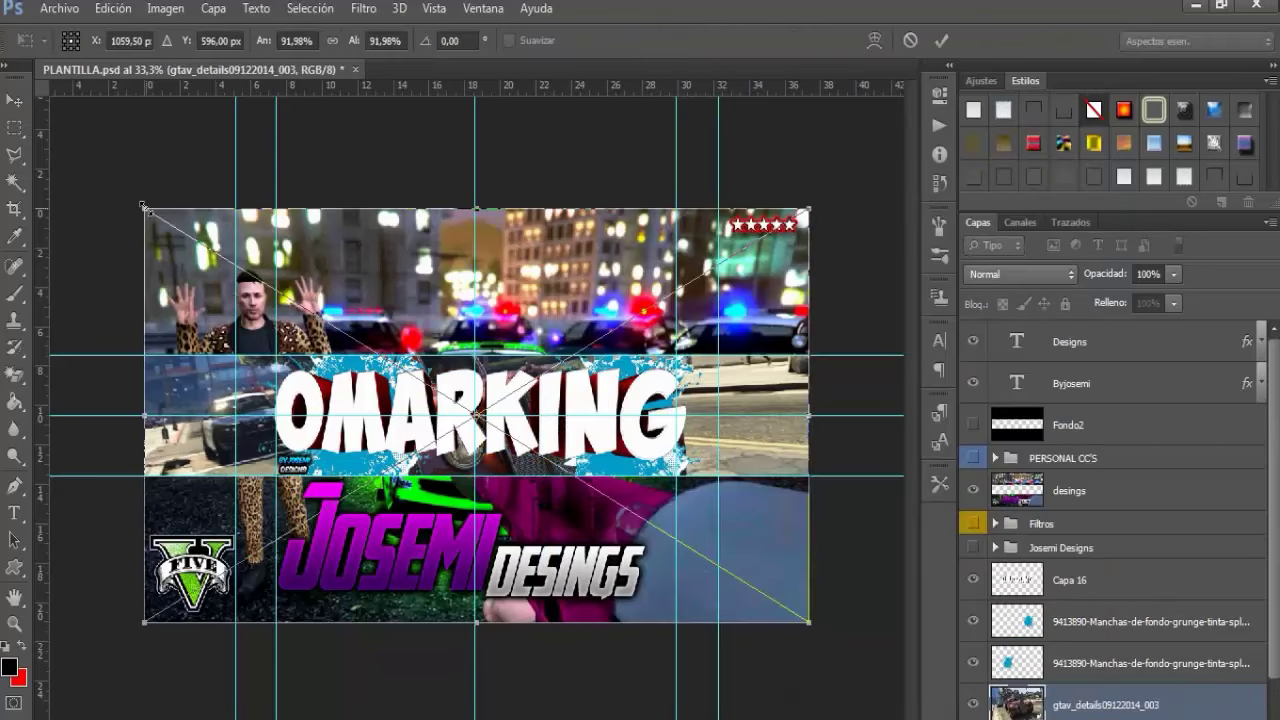
Shrink the placed car image to about 46% width and 57% height and move it to the band's left end
left_click_drag(505, 392, 477, 366)
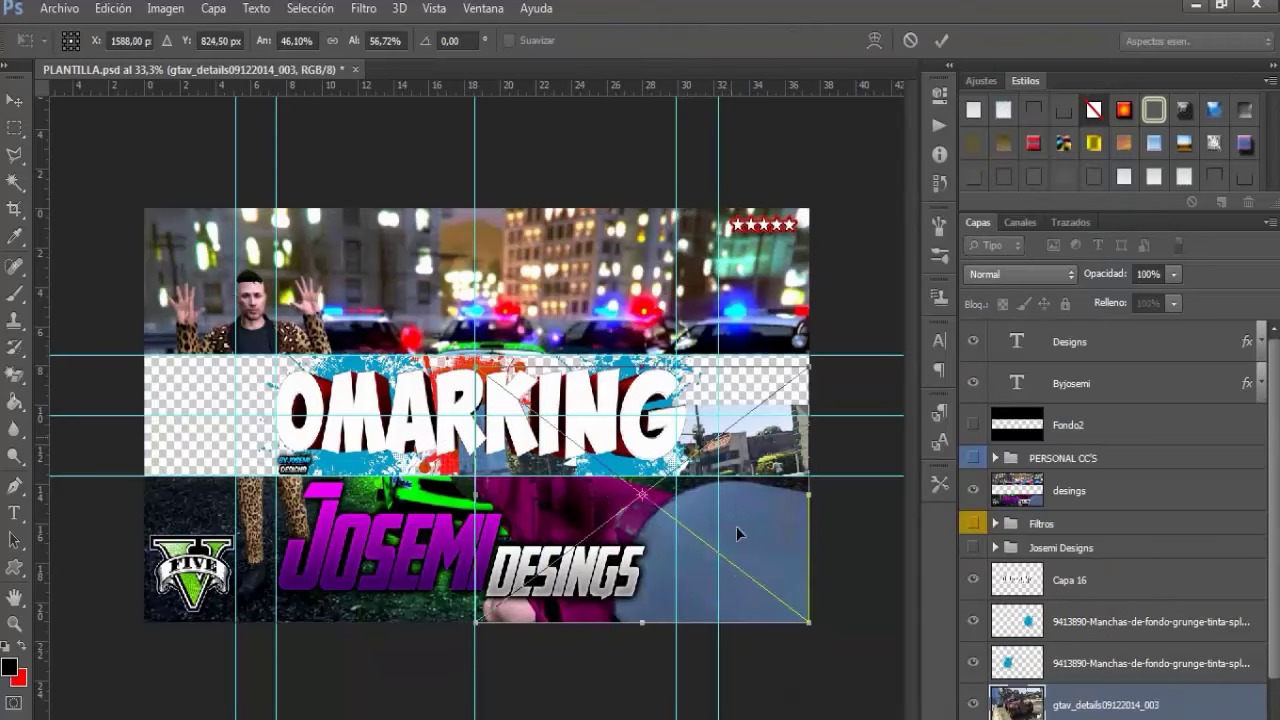
left_click_drag(738, 484, 334, 462)
left_click(943, 43)
left_click(59, 8)
left_click(60, 344)
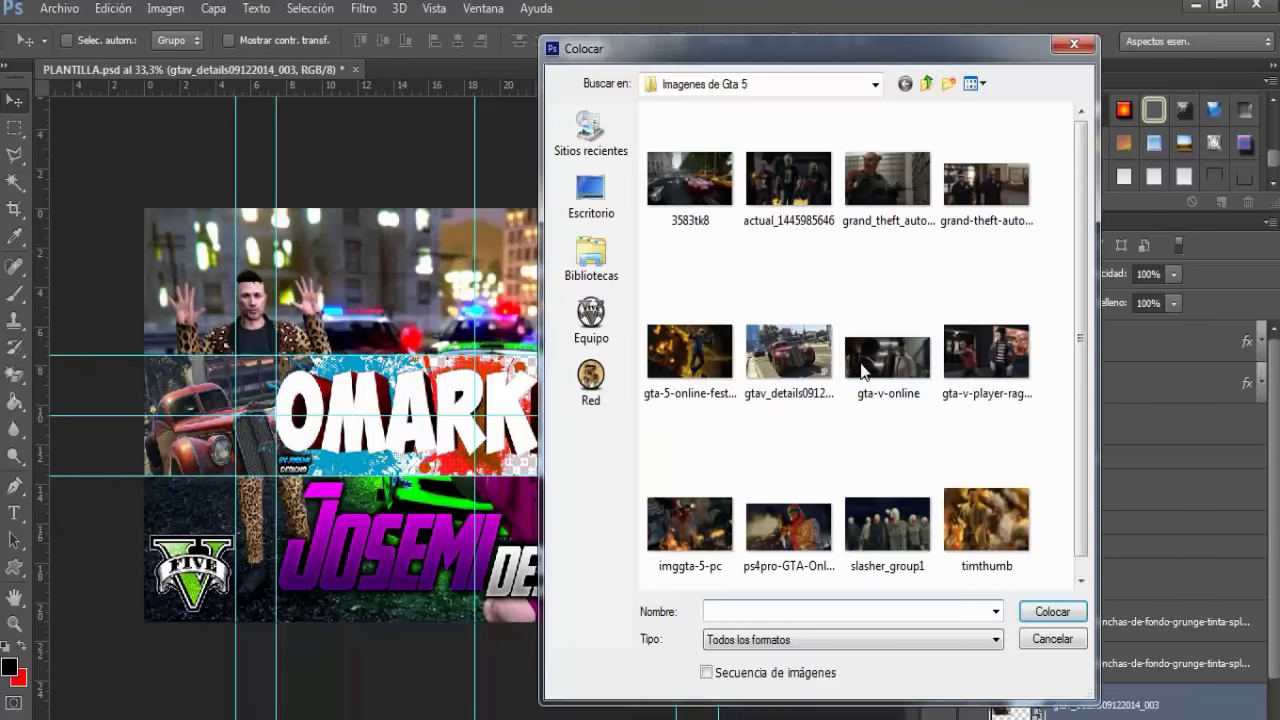
left_click_drag(1088, 270, 1057, 277)
double_click(990, 205)
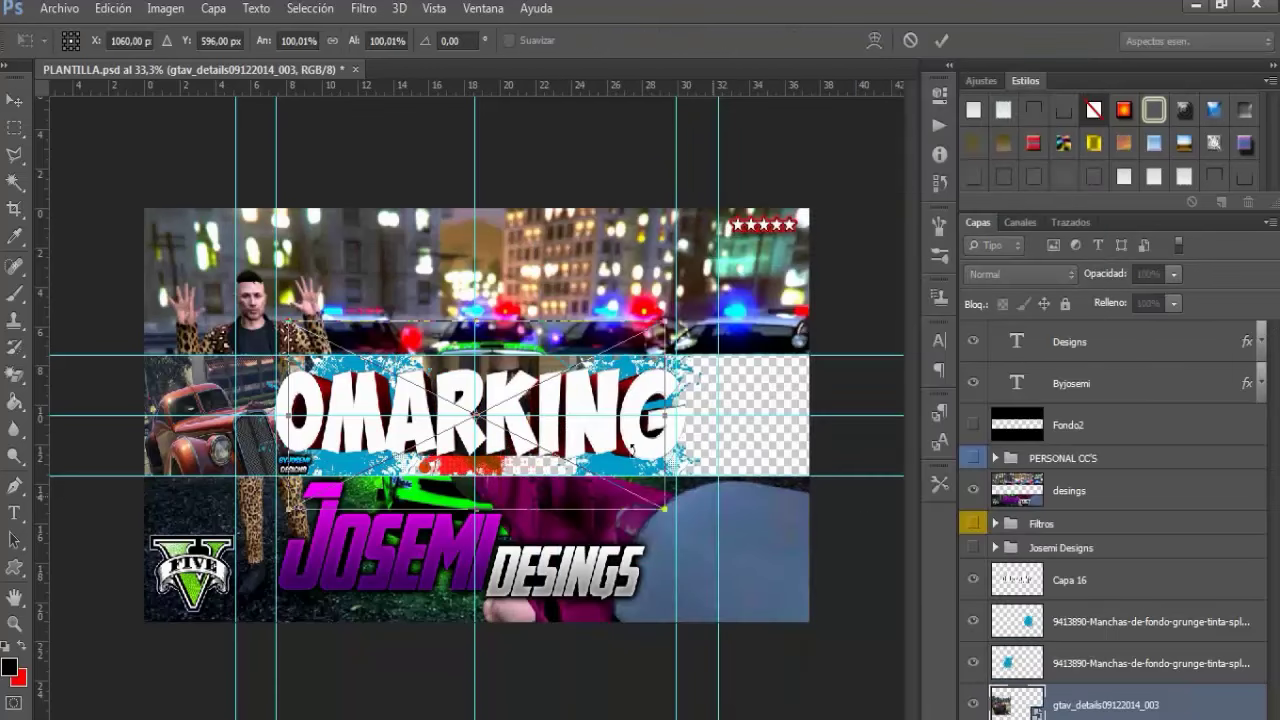
left_click_drag(633, 459, 884, 462)
left_click(910, 40)
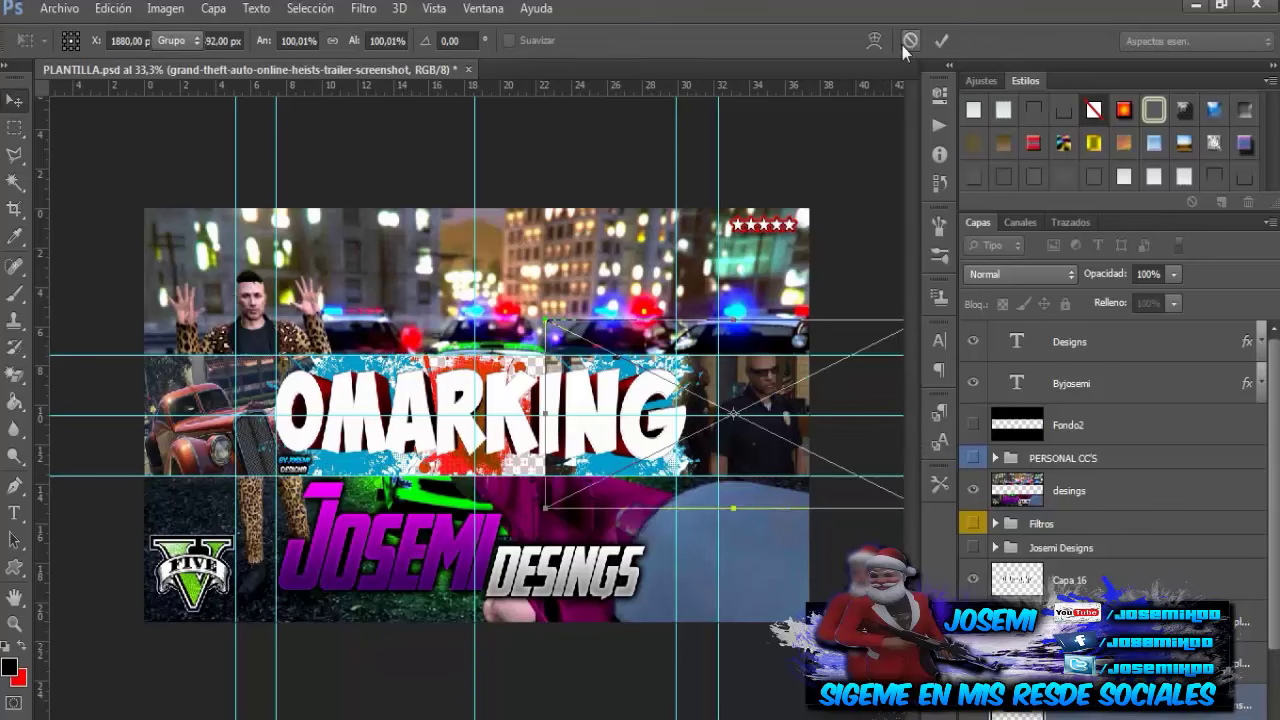
Place gta-v-player-ragdoll-mod from the Imagenes de Gta 5 folder, scale it to 87.51% and move it to the band's right end
left_click(59, 8)
left_click(80, 348)
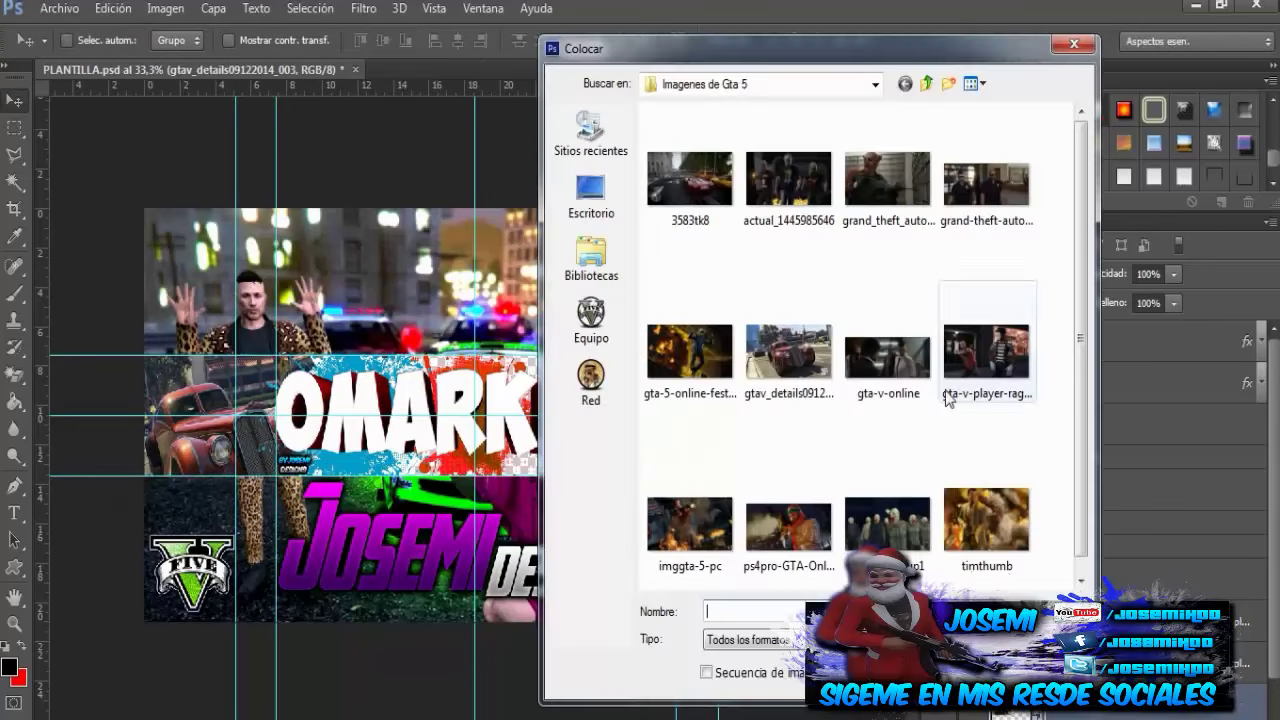
double_click(948, 394)
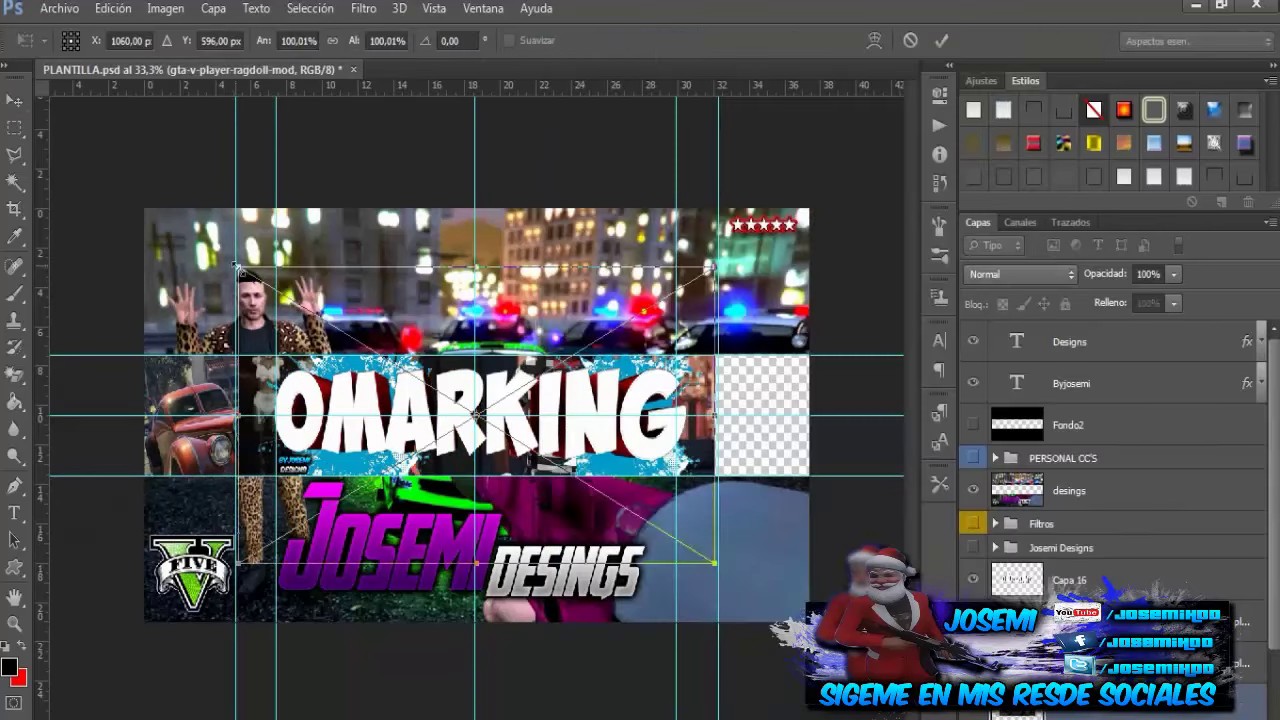
left_click_drag(749, 370, 819, 383)
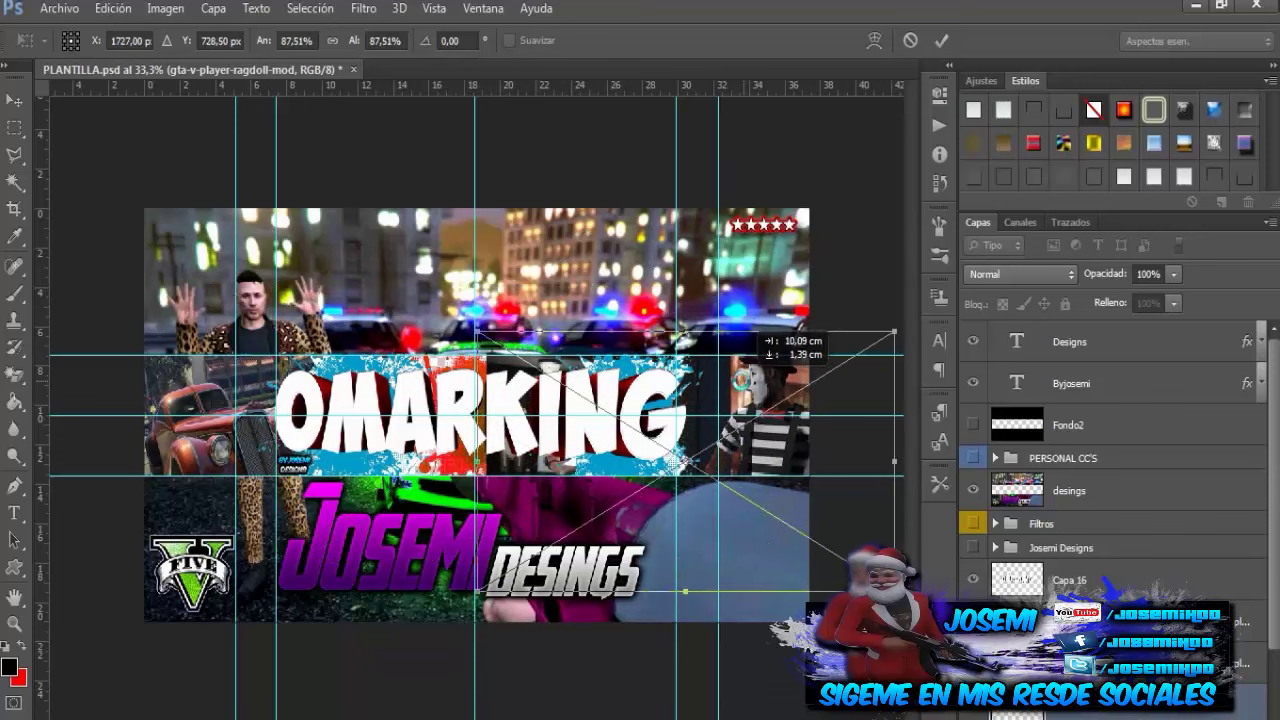
left_click(941, 40)
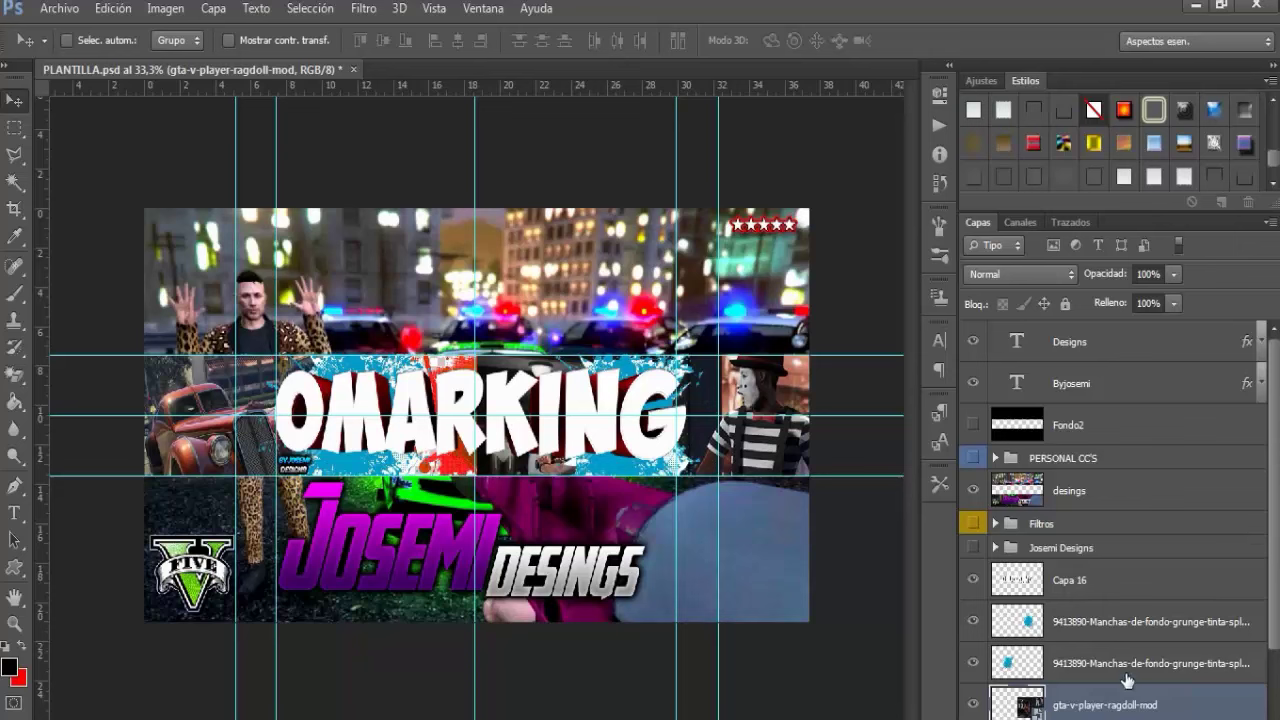
Lower both cyan splatter layers to 69% opacity and 83% fill
left_click(1030, 662)
left_click(1030, 621, "shift")
mouse_move(1102, 285)
left_mouse_down()
mouse_move(1085, 287)
mouse_move(1103, 313)
left_mouse_up()
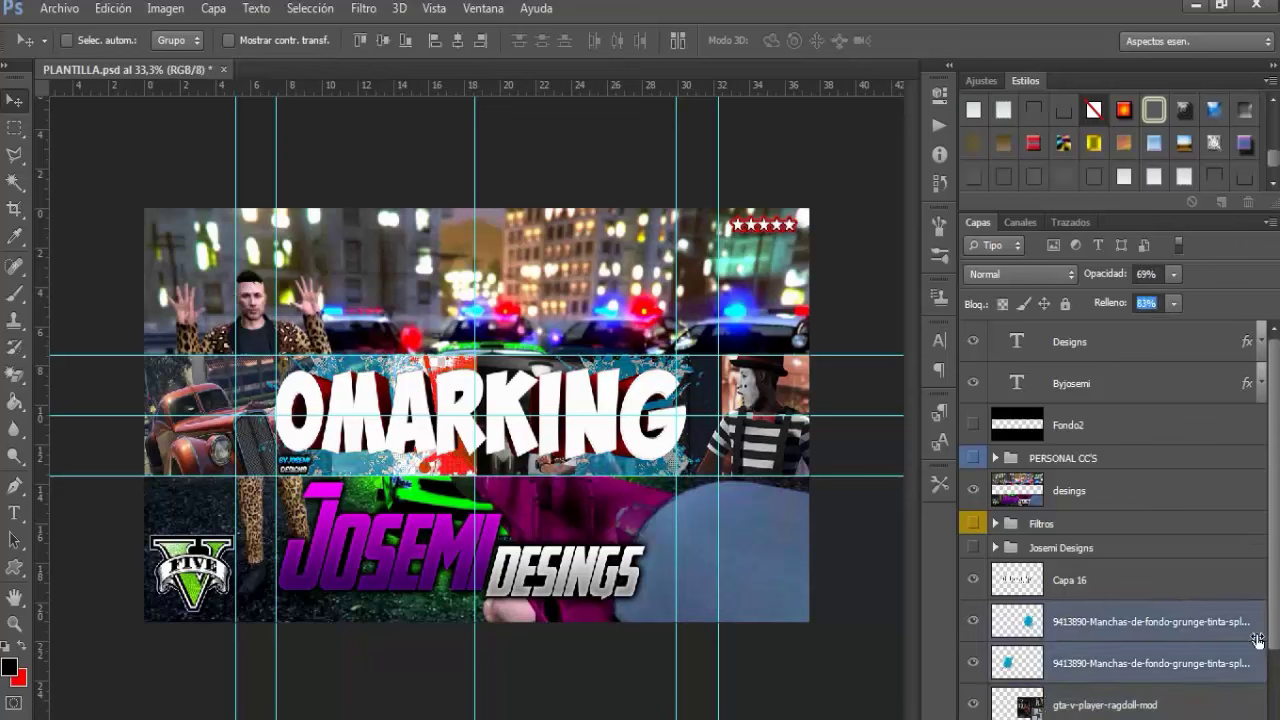
Move the gta-v-player-ragdoll-mod and gtav_details09122014_003 layers beneath the red splatter layer
scroll(1257, 640, "down", 2)
left_click(1086, 667)
left_click(1061, 628, "shift")
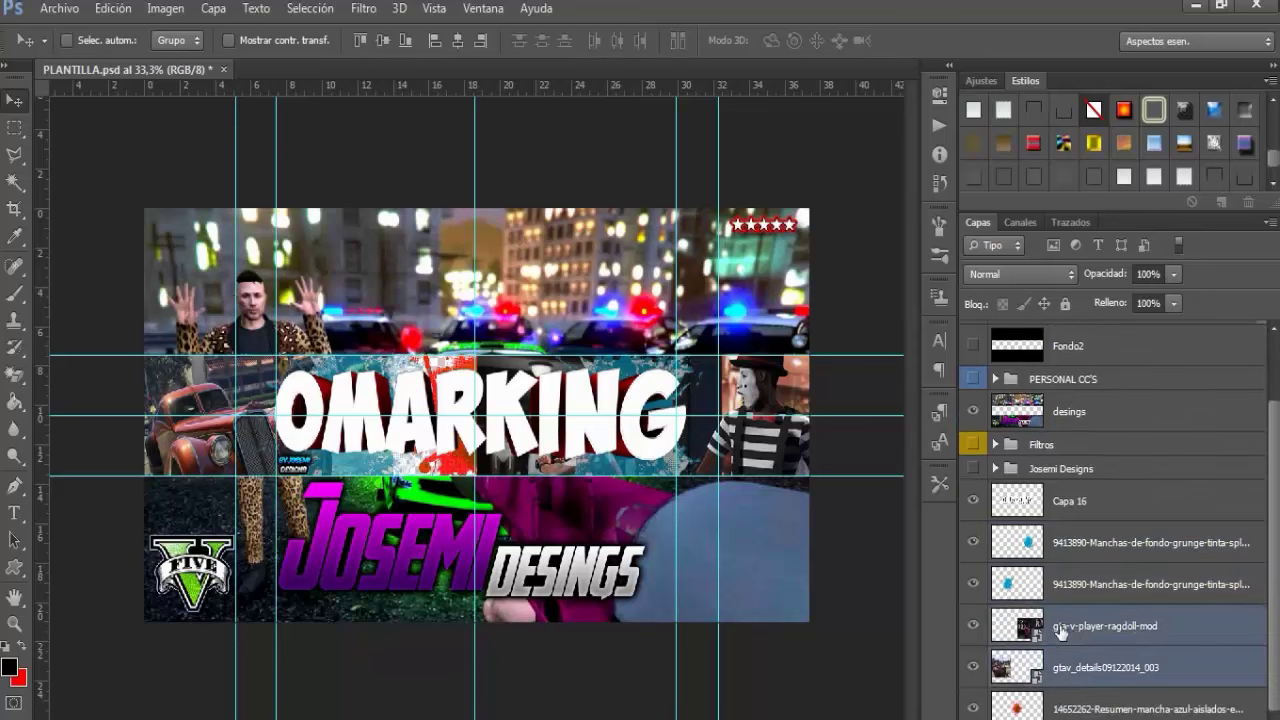
left_click_drag(1061, 628, 1066, 714)
Duplicate the red car image, shift the copy toward the band's middle and order it beneath the original car layer
left_click(1066, 709)
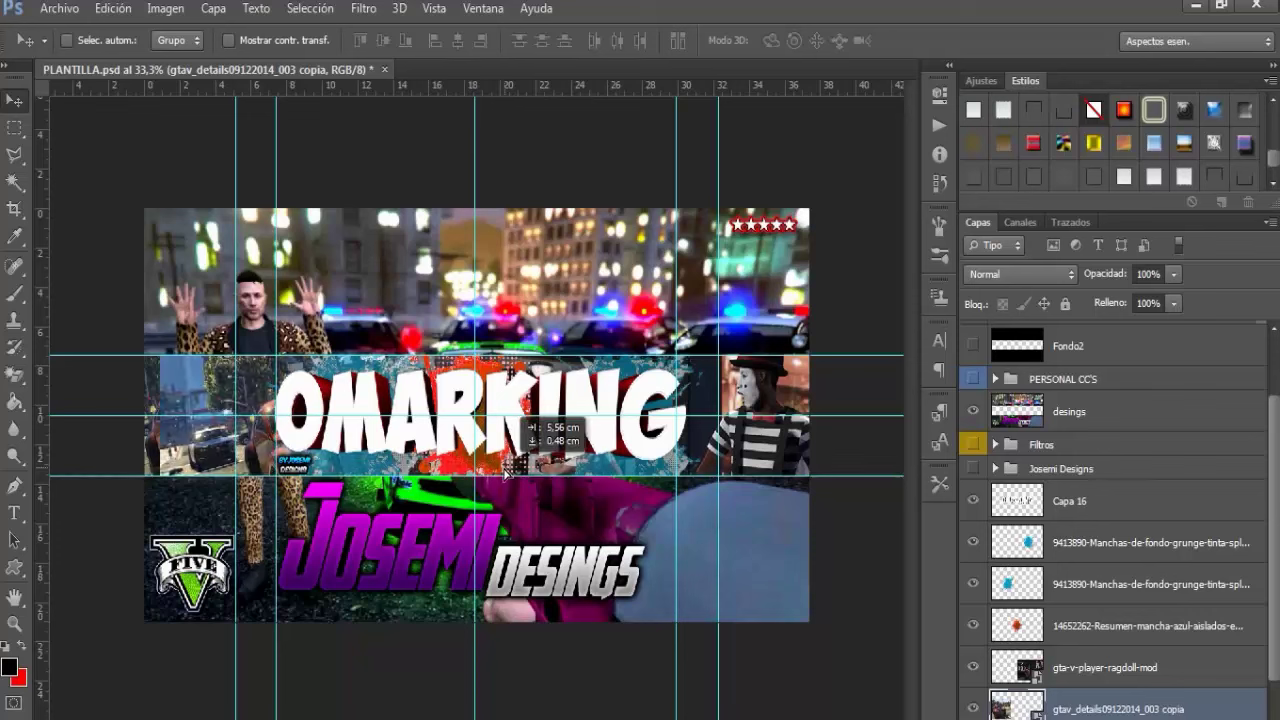
left_click(14, 376)
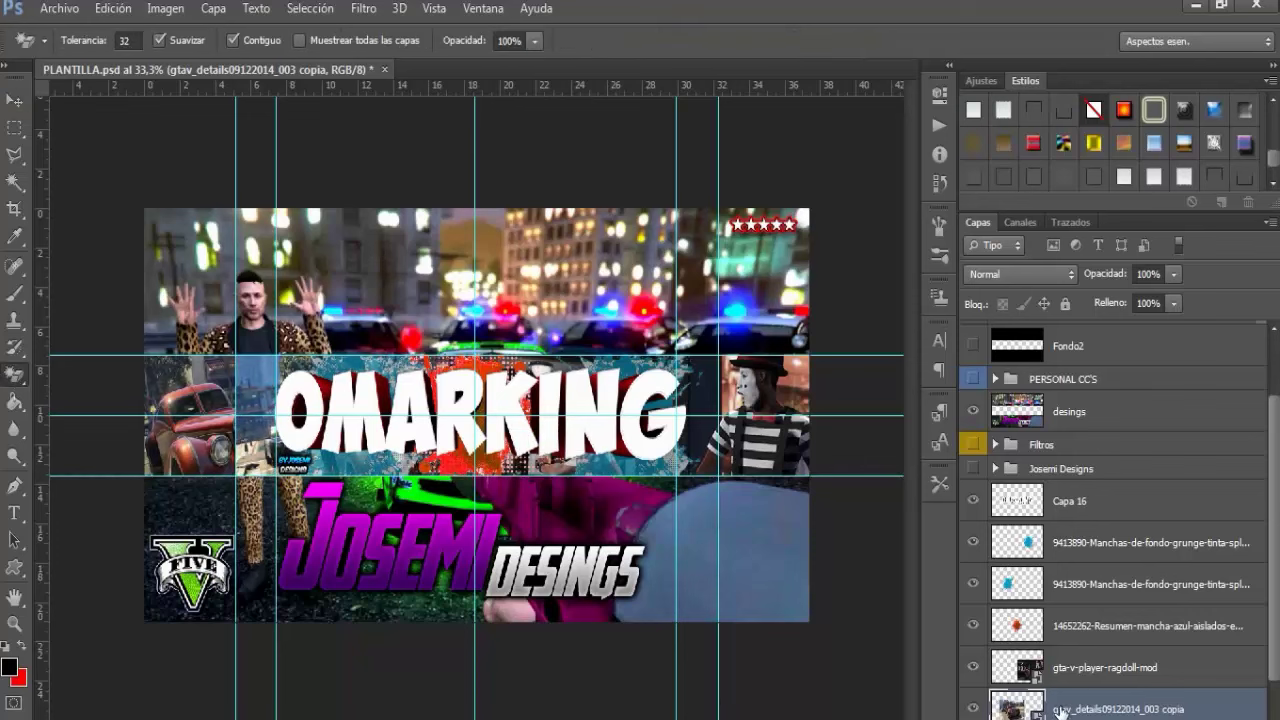
left_click_drag(1063, 711, 1066, 717)
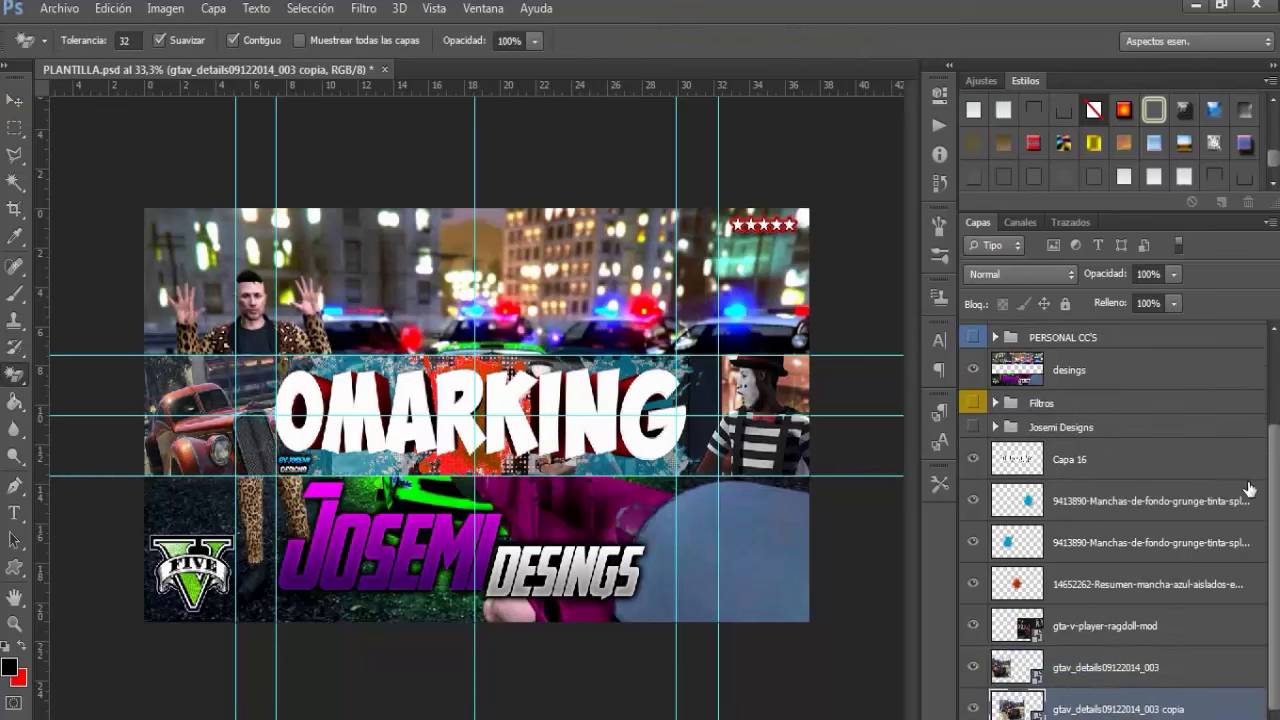
Create a new layer above the OMARKING text layer and set the brush's foreground colour to blue 2500e0
left_click_drag(1273, 440, 1273, 389)
left_click(1016, 540)
left_click(1221, 718)
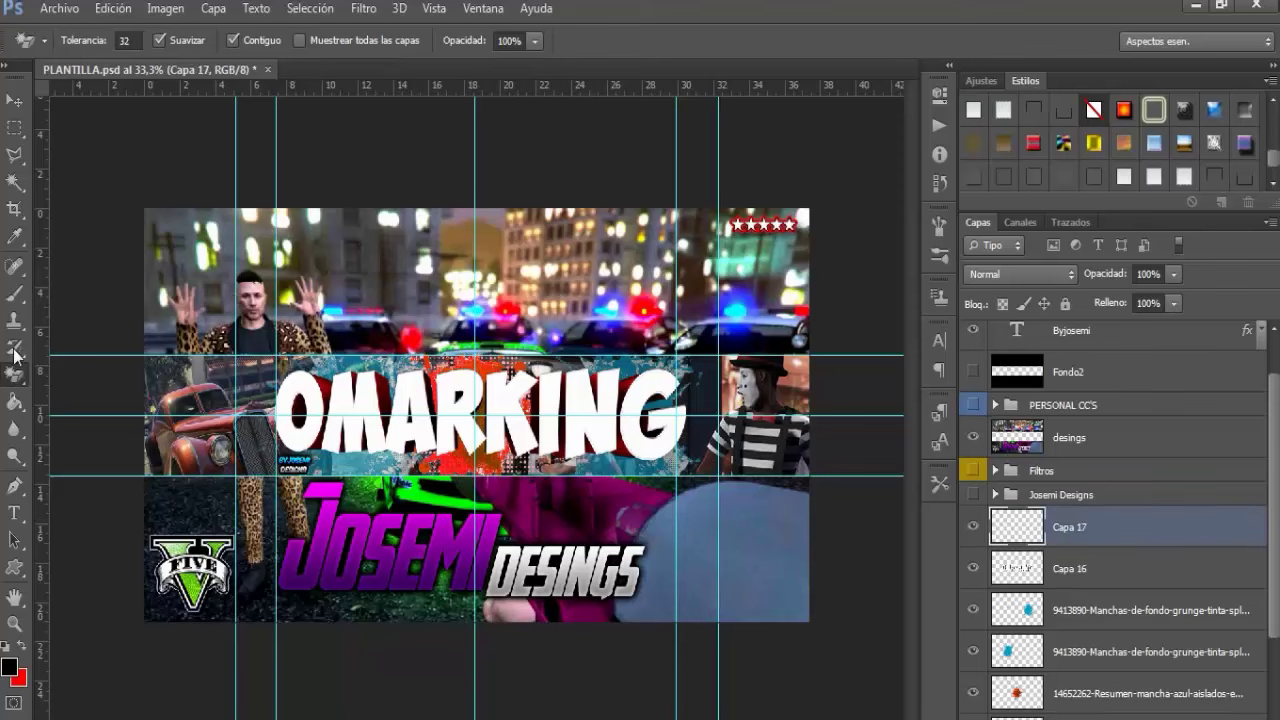
left_click(14, 295)
left_click(9, 667)
left_click(647, 261)
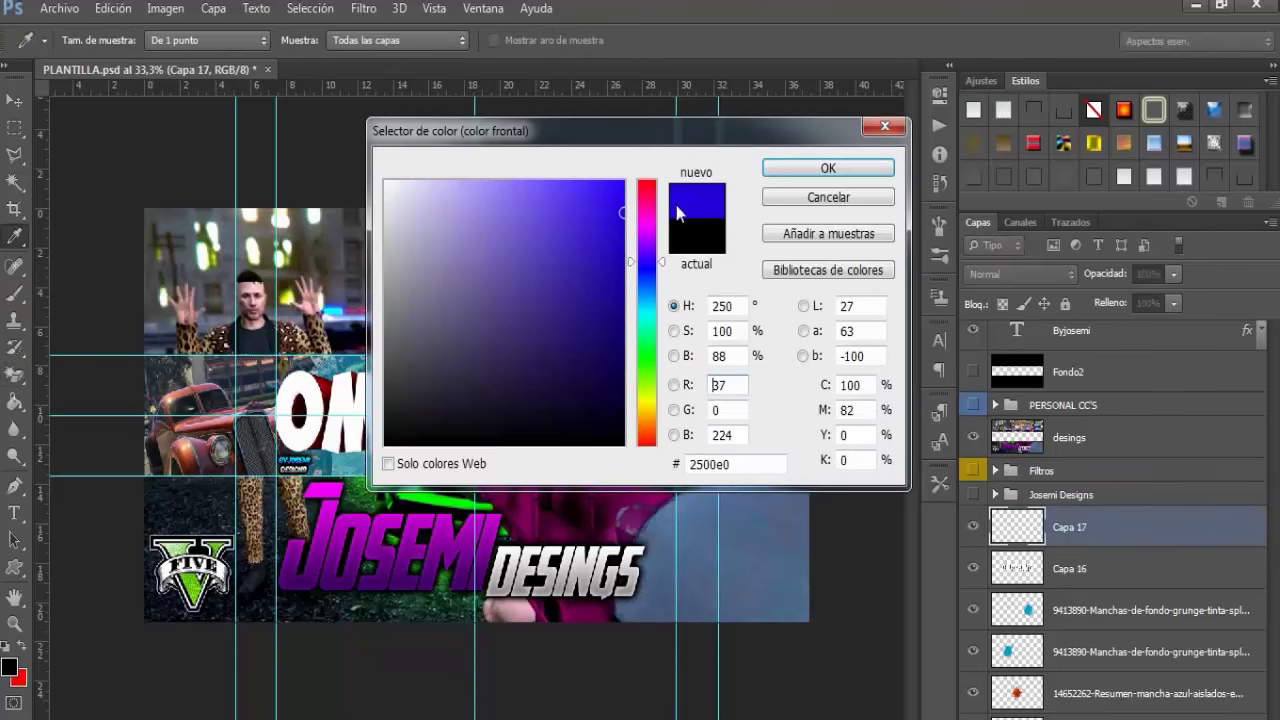
left_click(828, 168)
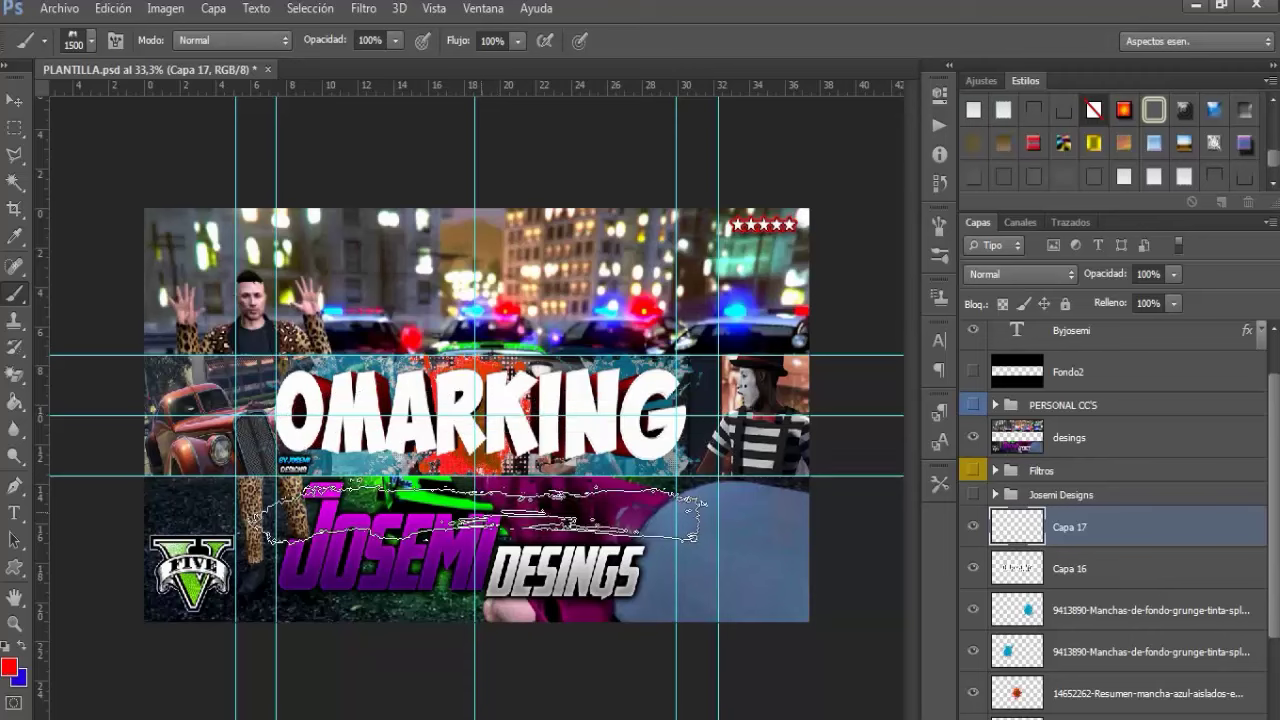
Delete both cyan splatter layers
right_click(489, 356)
left_click(1066, 626)
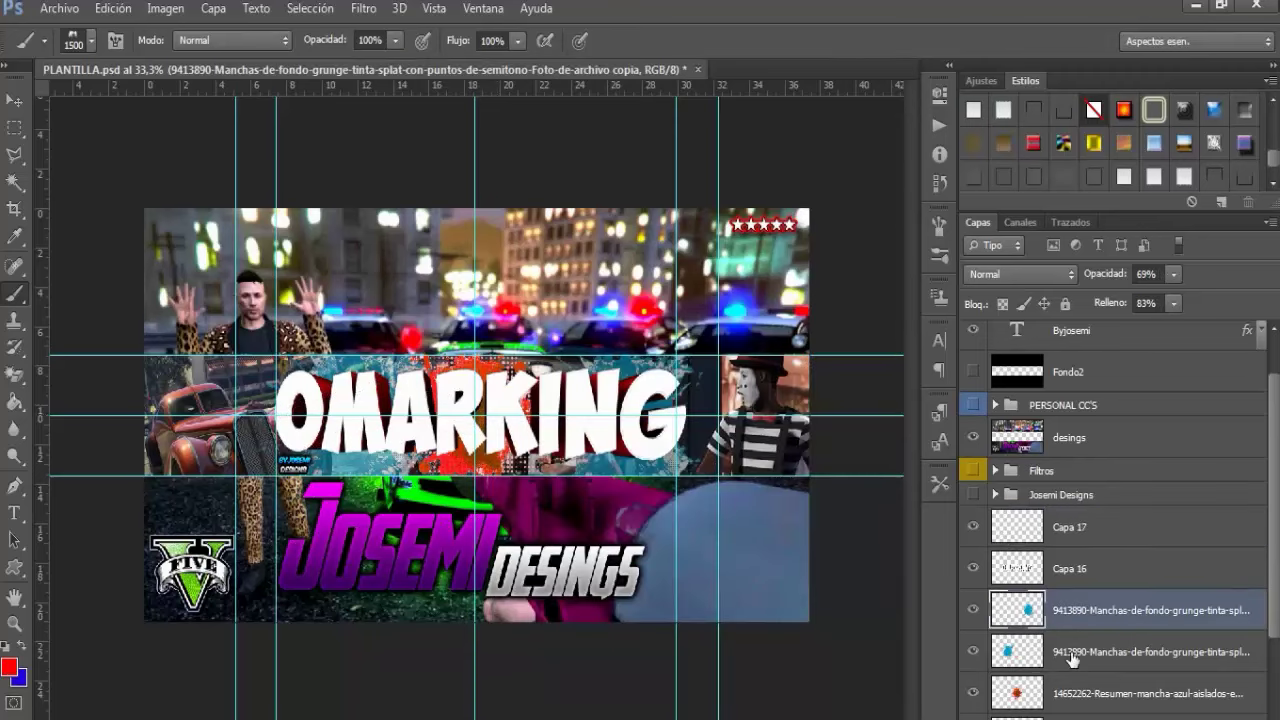
key("Delete")
key("Delete")
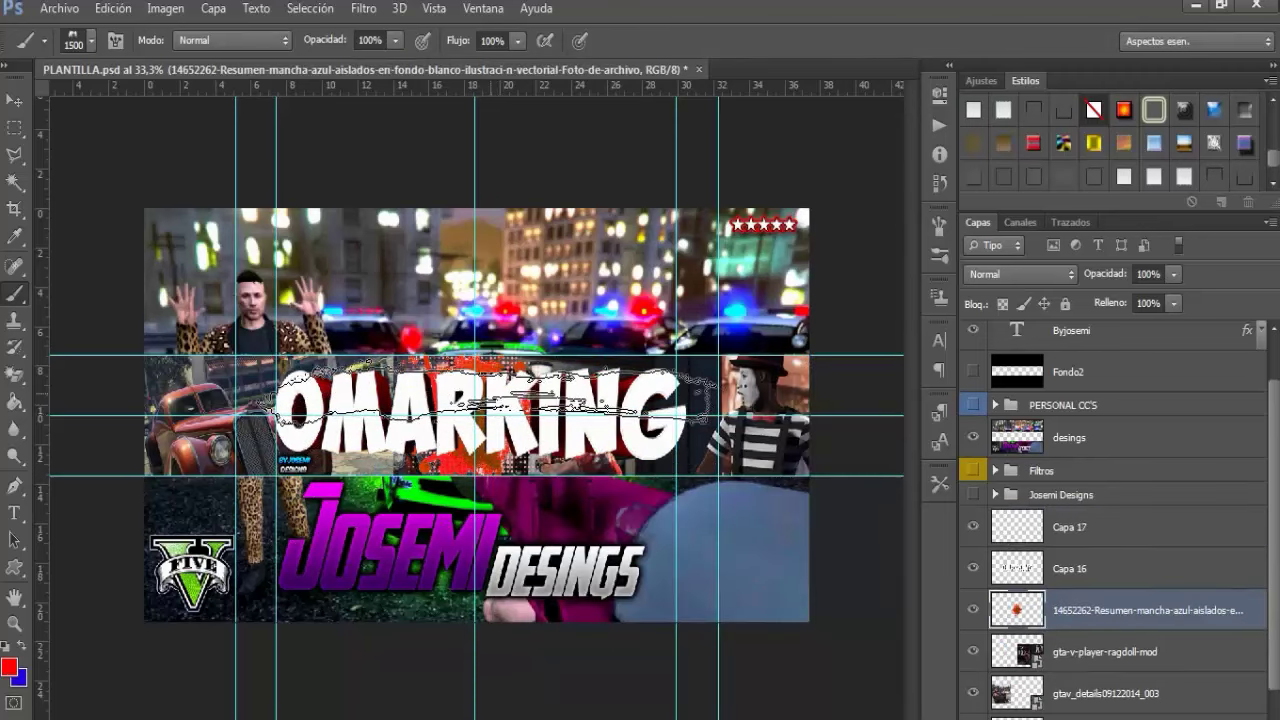
Stamp the 1500 px paint brush in red and blue behind the text on a new layer, and move it beneath the red splatter
key("ctrl+shift+alt+n")
left_click(481, 391)
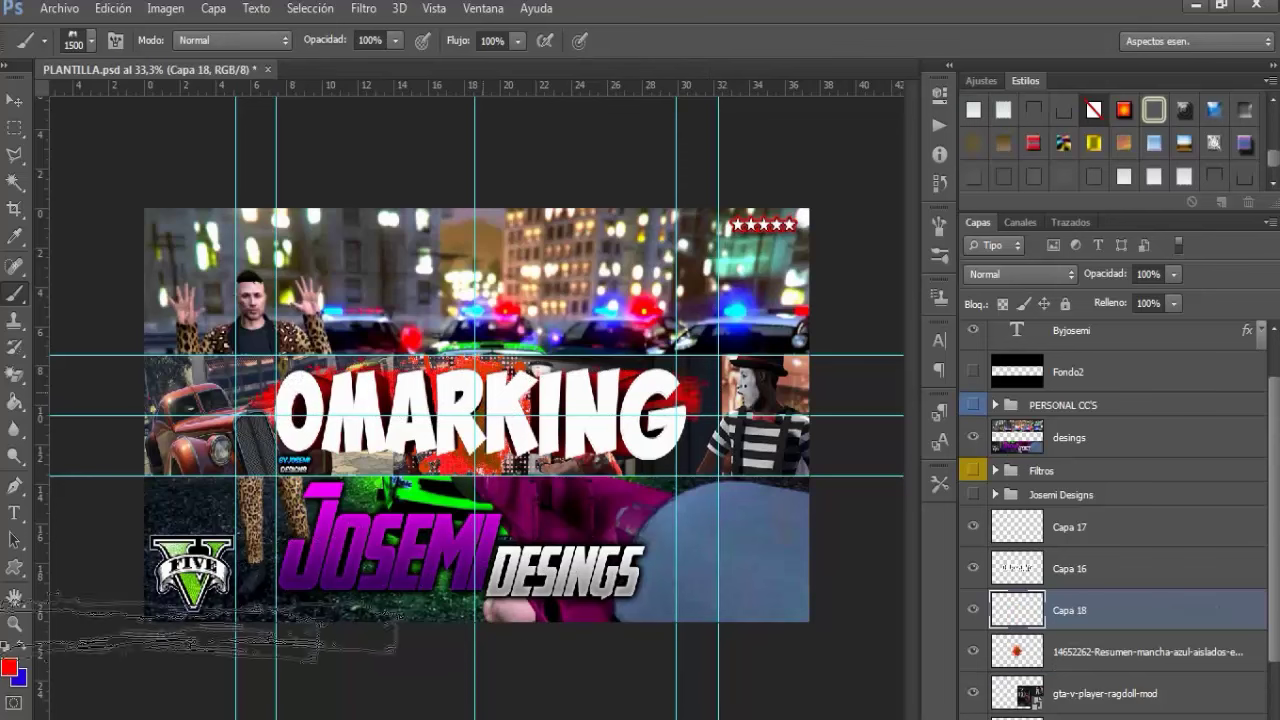
left_click(21, 646)
left_click(516, 450)
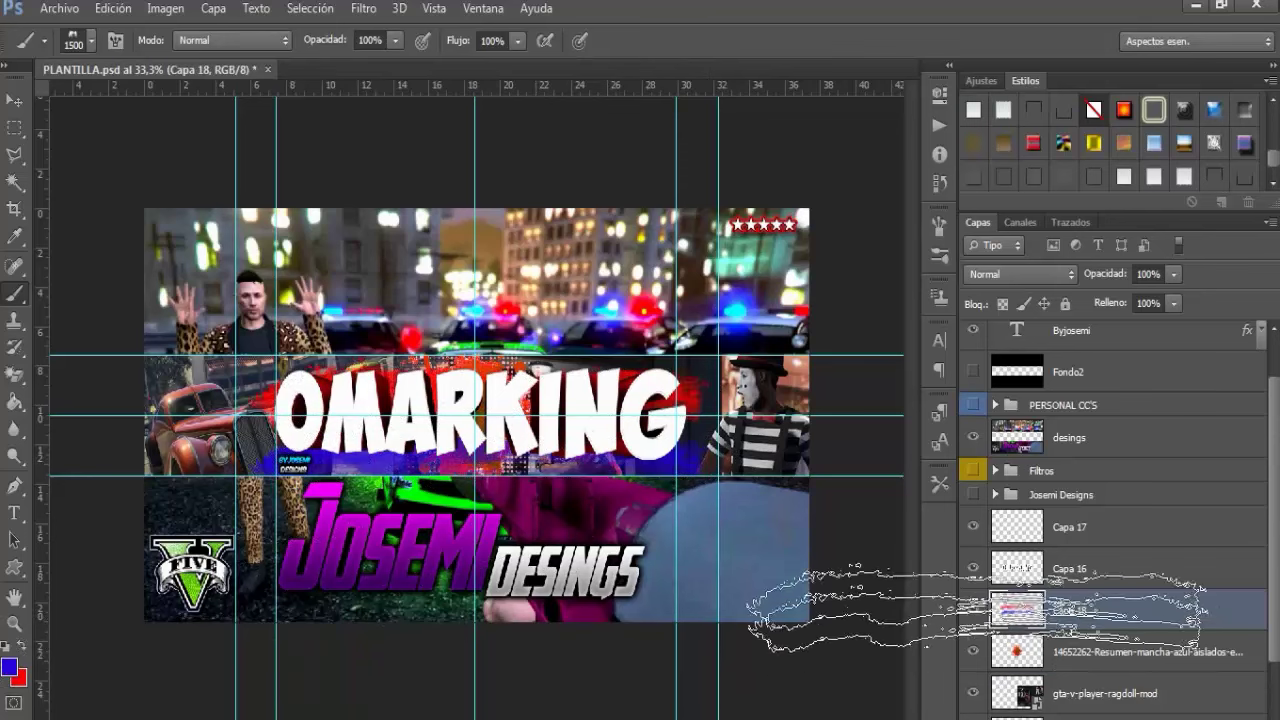
left_click_drag(1017, 612, 1017, 672)
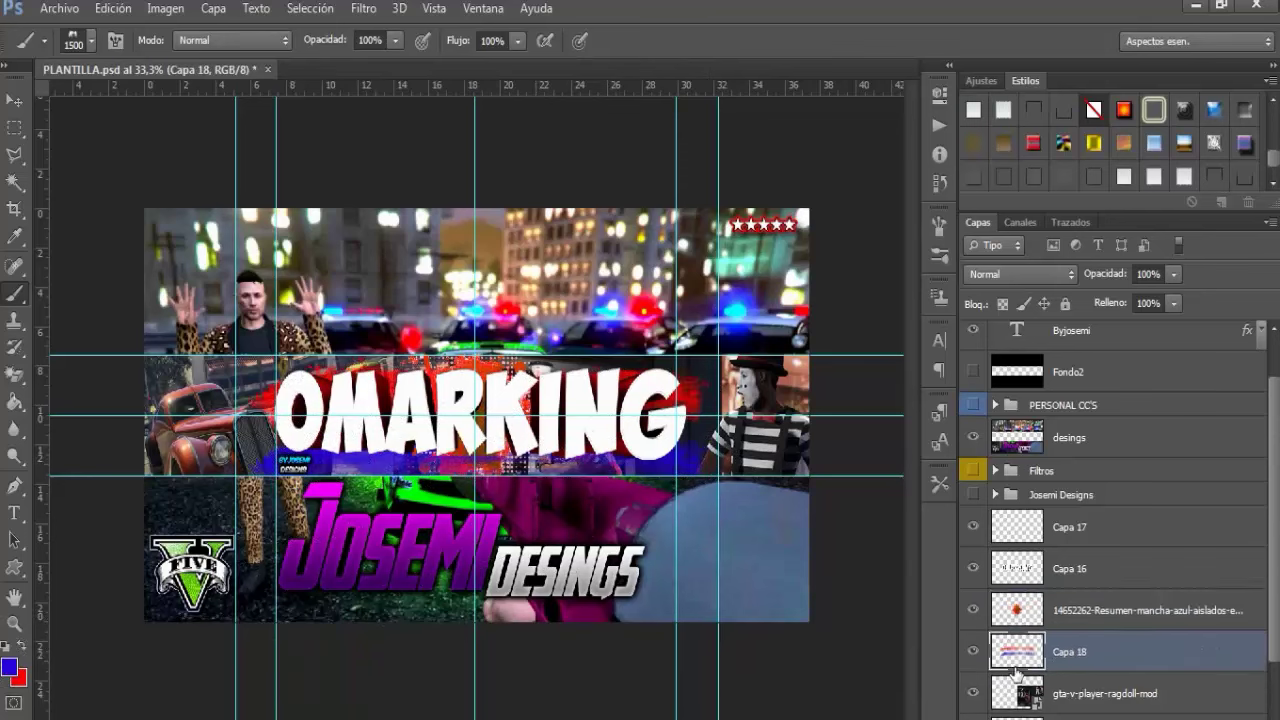
Select the empty layer above the text and choose a soft round brush with 500 px size and 0% hardness
left_click(1057, 533)
right_click(258, 358)
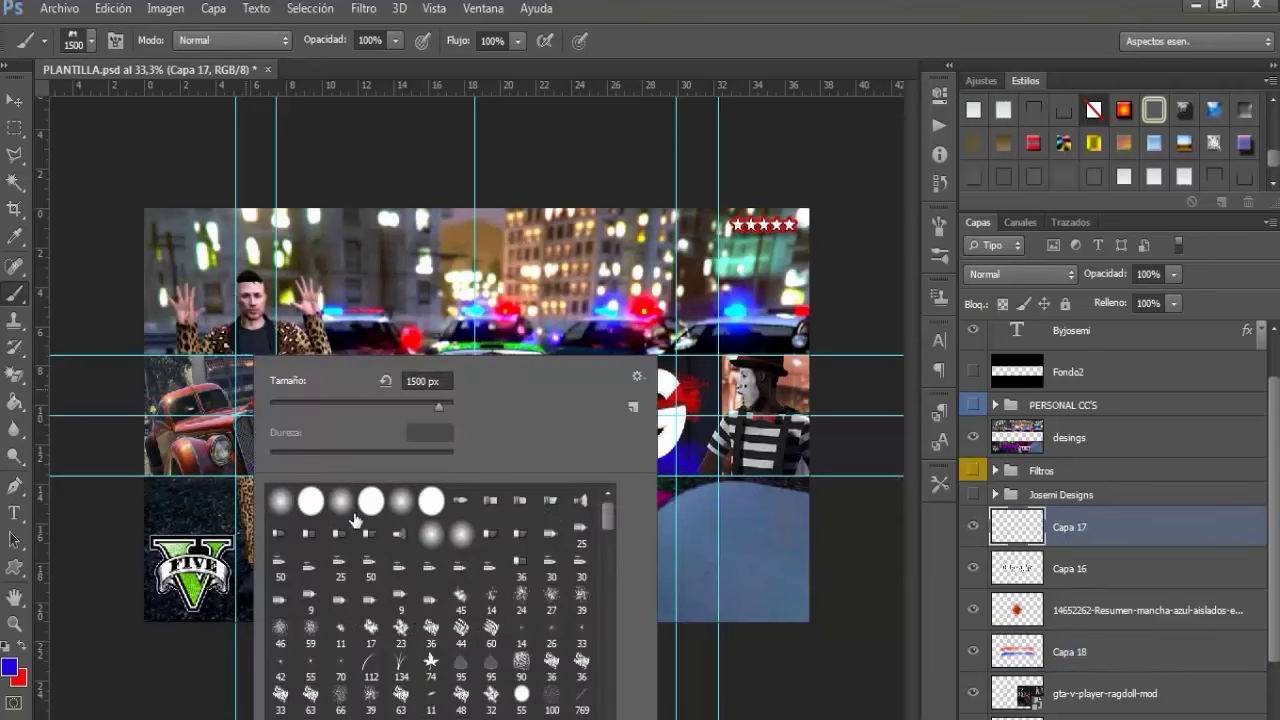
left_click(350, 508)
left_click(412, 382)
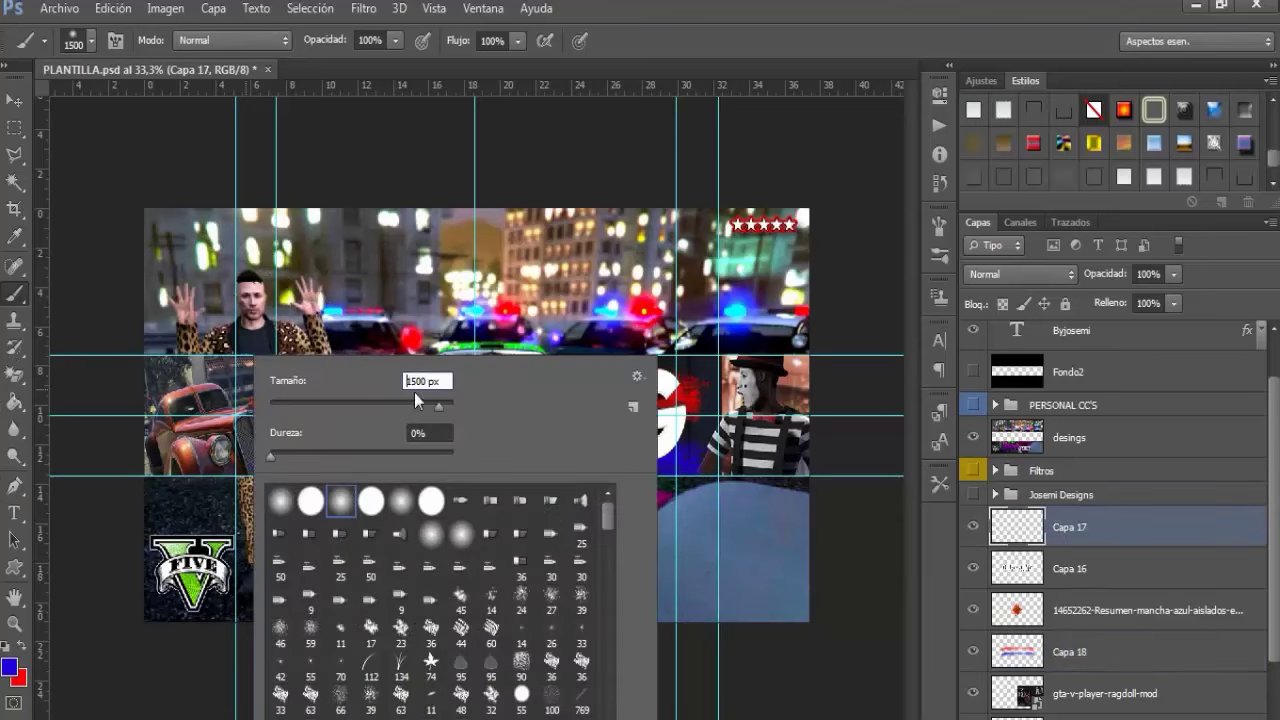
key("Return")
Try a soft blue stroke along the band over the OMARKING text, and revert it in the history
mouse_move(135, 470)
left_mouse_down()
mouse_move(428, 448)
mouse_move(830, 463)
left_mouse_up()
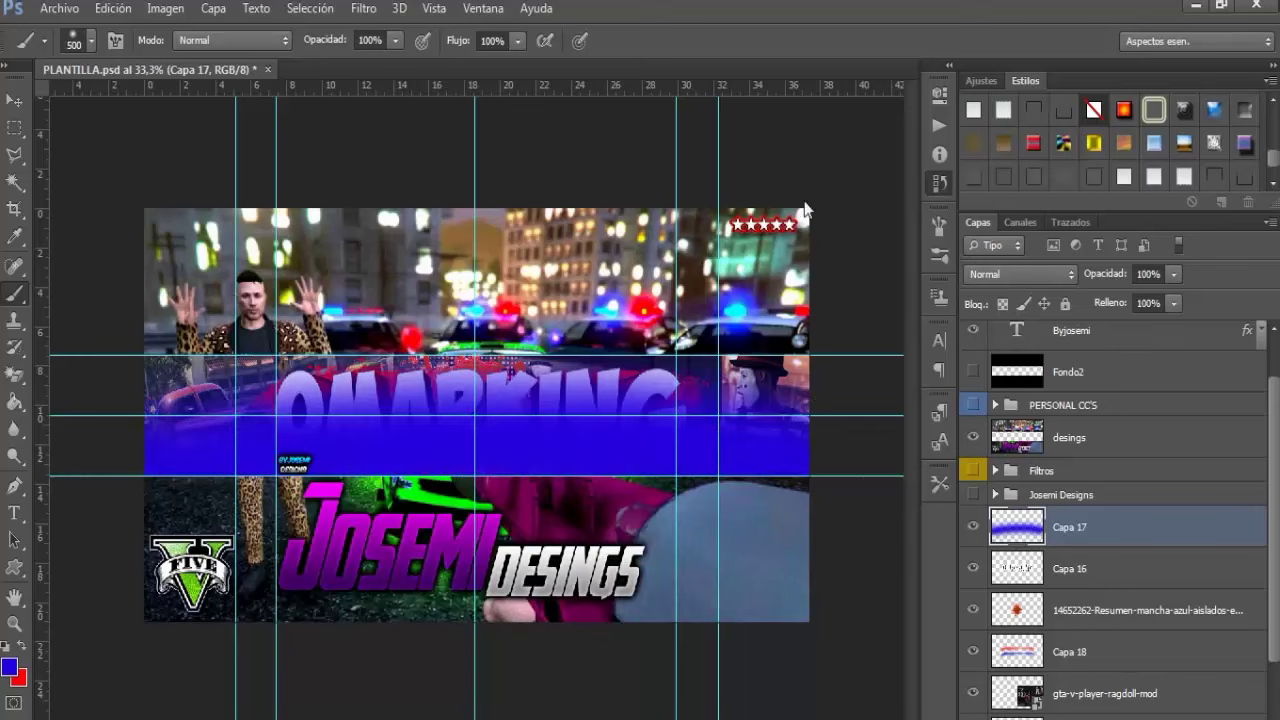
left_click(940, 183)
left_click(770, 189)
left_click(884, 86)
Try a soft red stroke across the band on the paint-stamp layer with its blend mode set to Aclarar
right_click(16, 296)
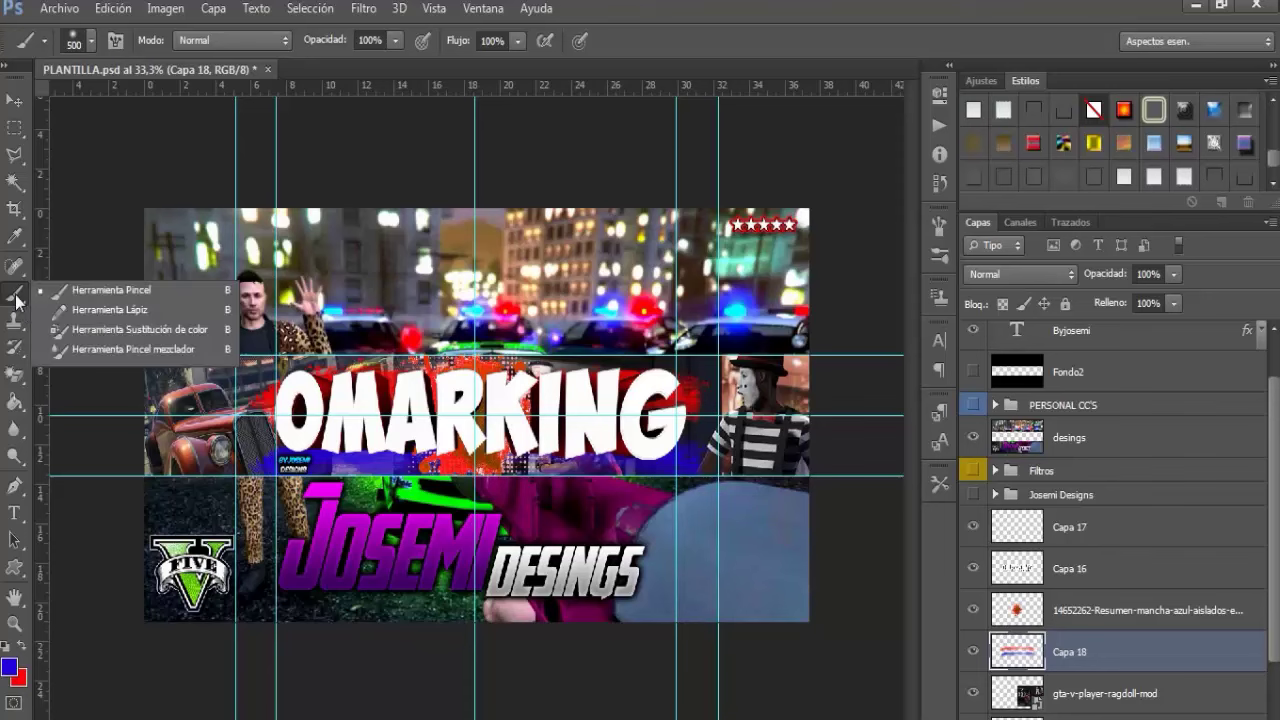
key("Escape")
key("x")
left_click_drag(150, 440, 817, 453)
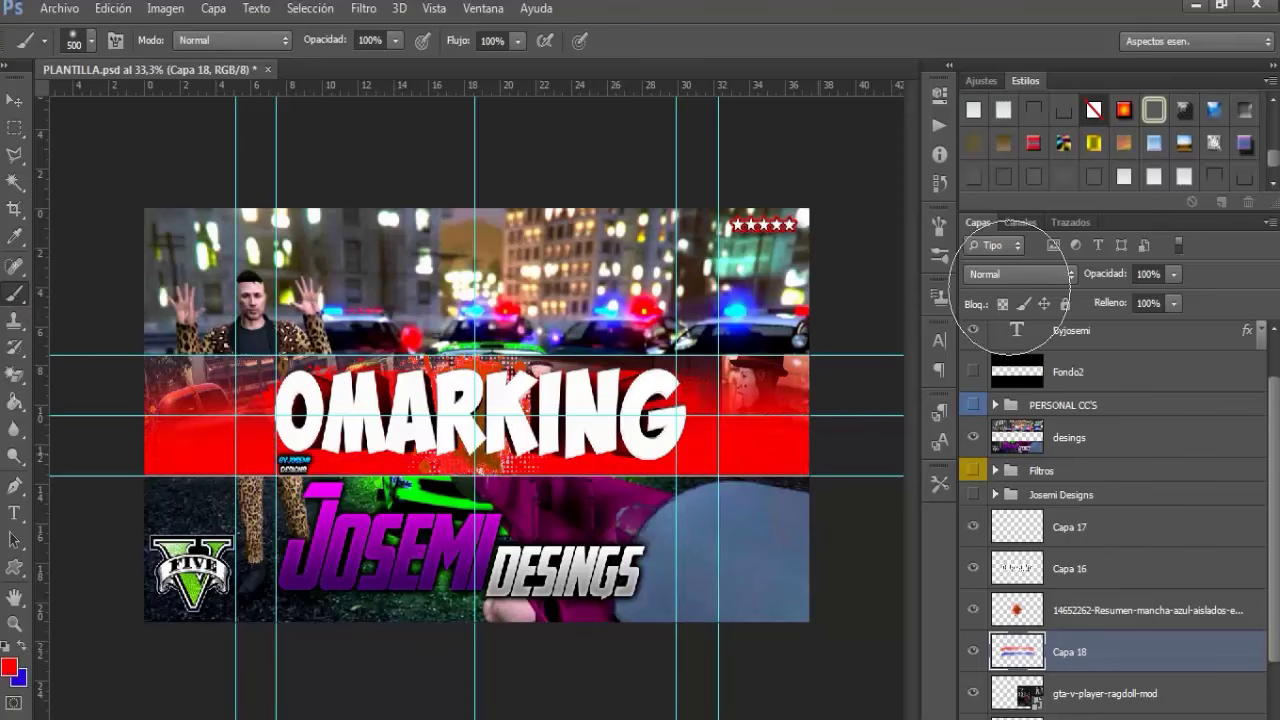
left_click(1015, 274)
left_click(1005, 246)
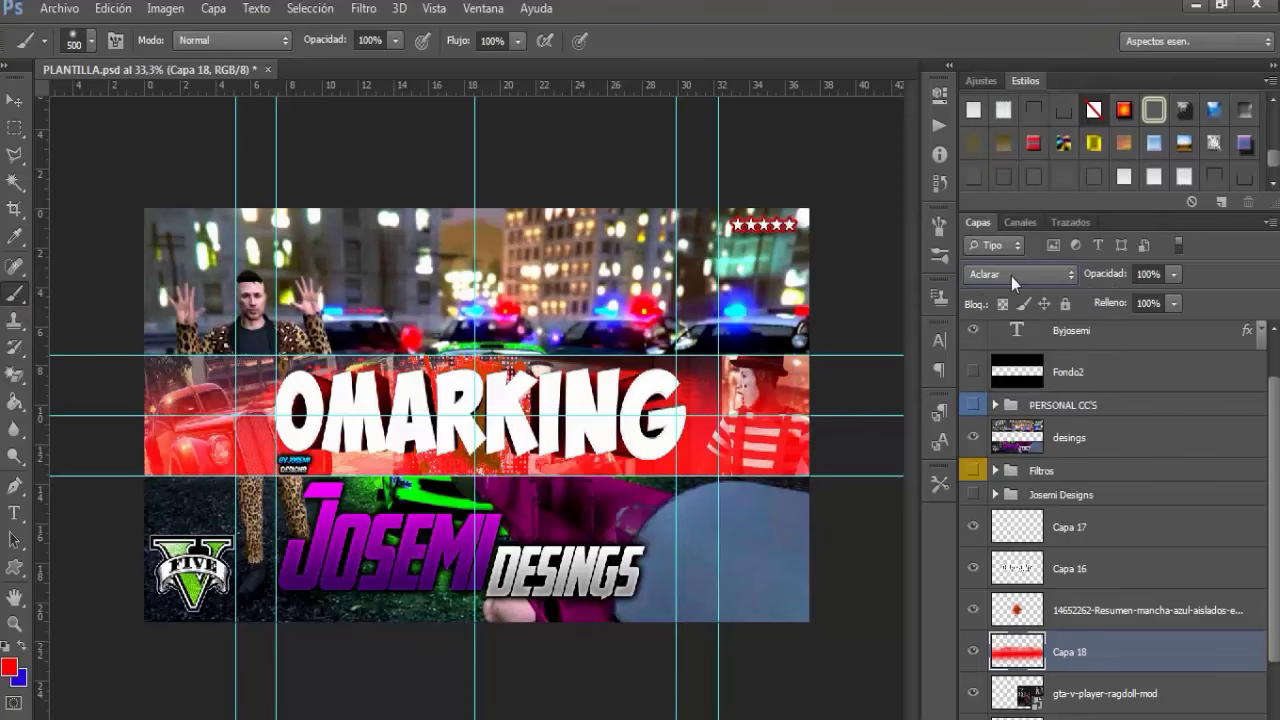
Undo the Aclarar blend mode and the red stroke, going back to the layer reordering in the history
left_click(938, 183)
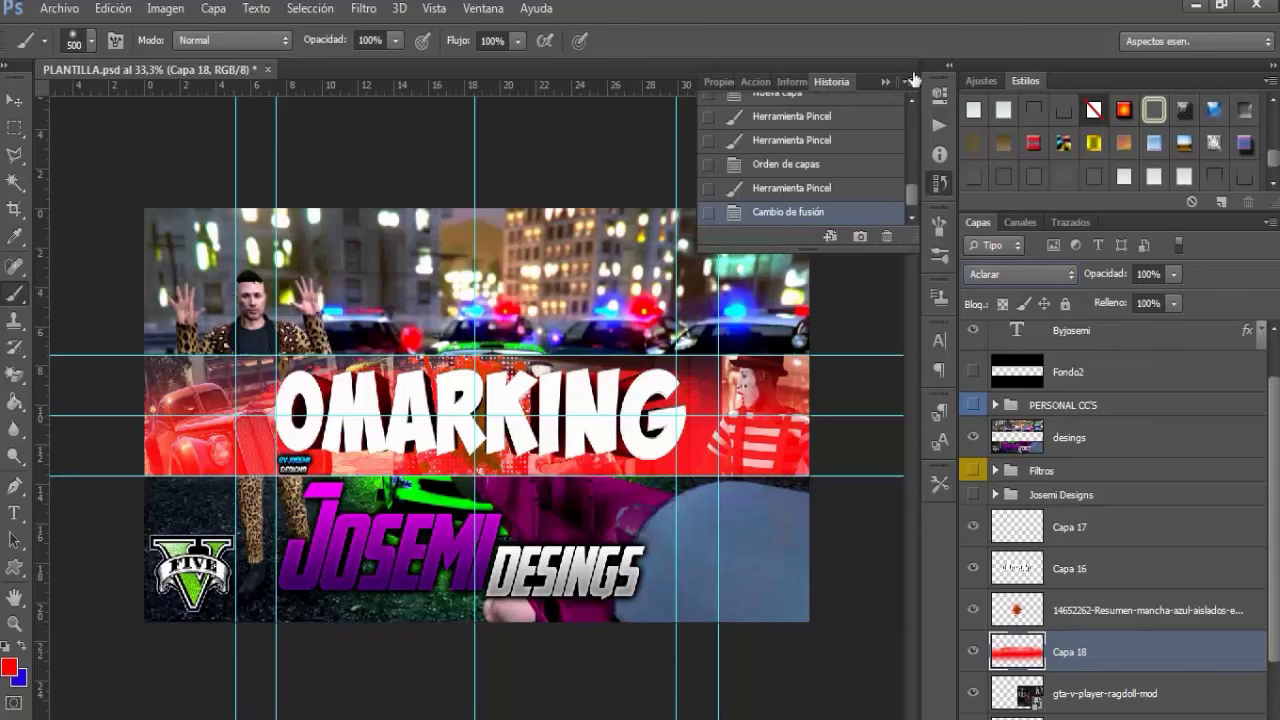
left_click(800, 188)
left_click(885, 84)
left_click(938, 183)
left_click(800, 165)
left_click(884, 84)
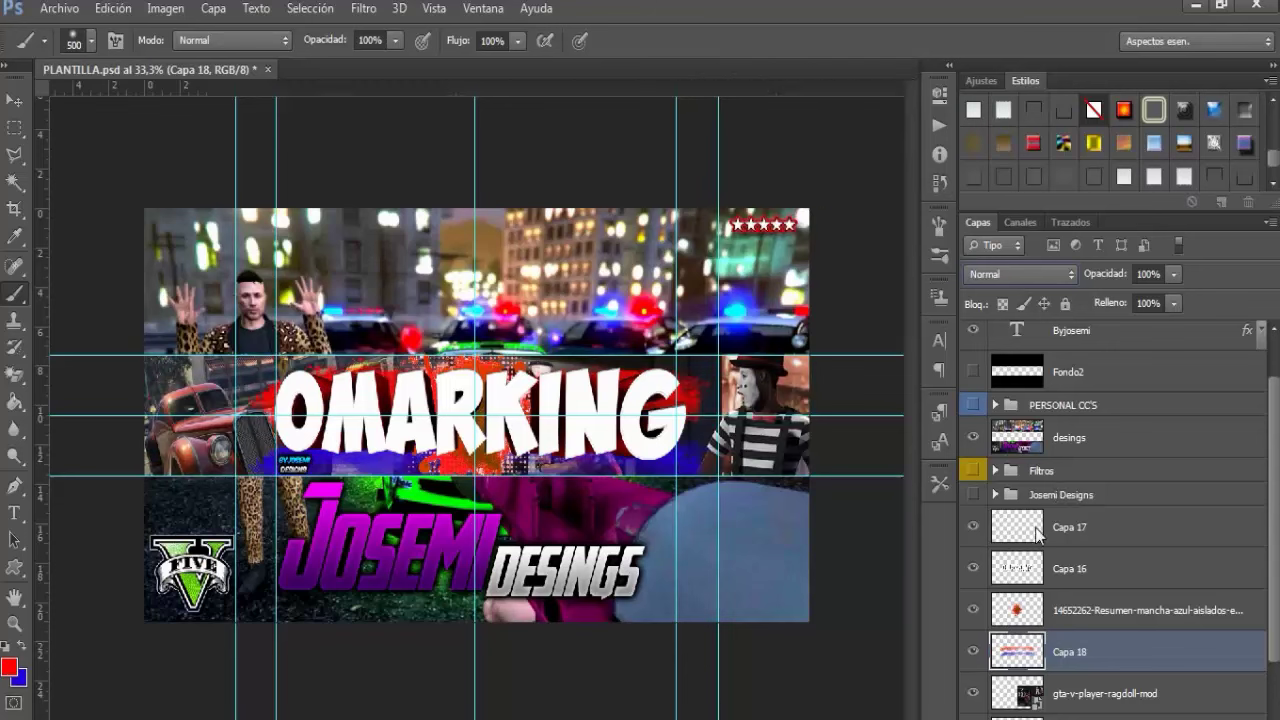
Paint a soft red stroke across the band on the empty layer moved beneath the text, blended as Aclarar at 72% opacity
left_click_drag(1038, 533, 1052, 594)
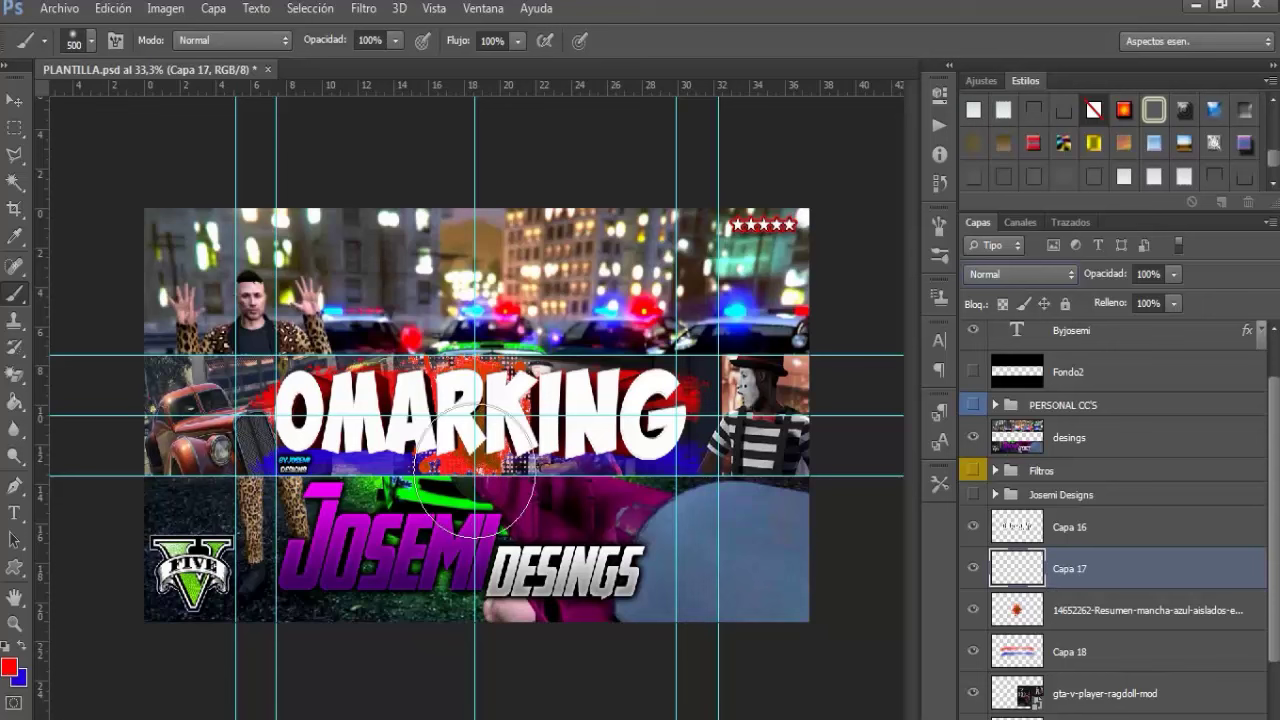
left_click(1010, 274)
left_click(1000, 156)
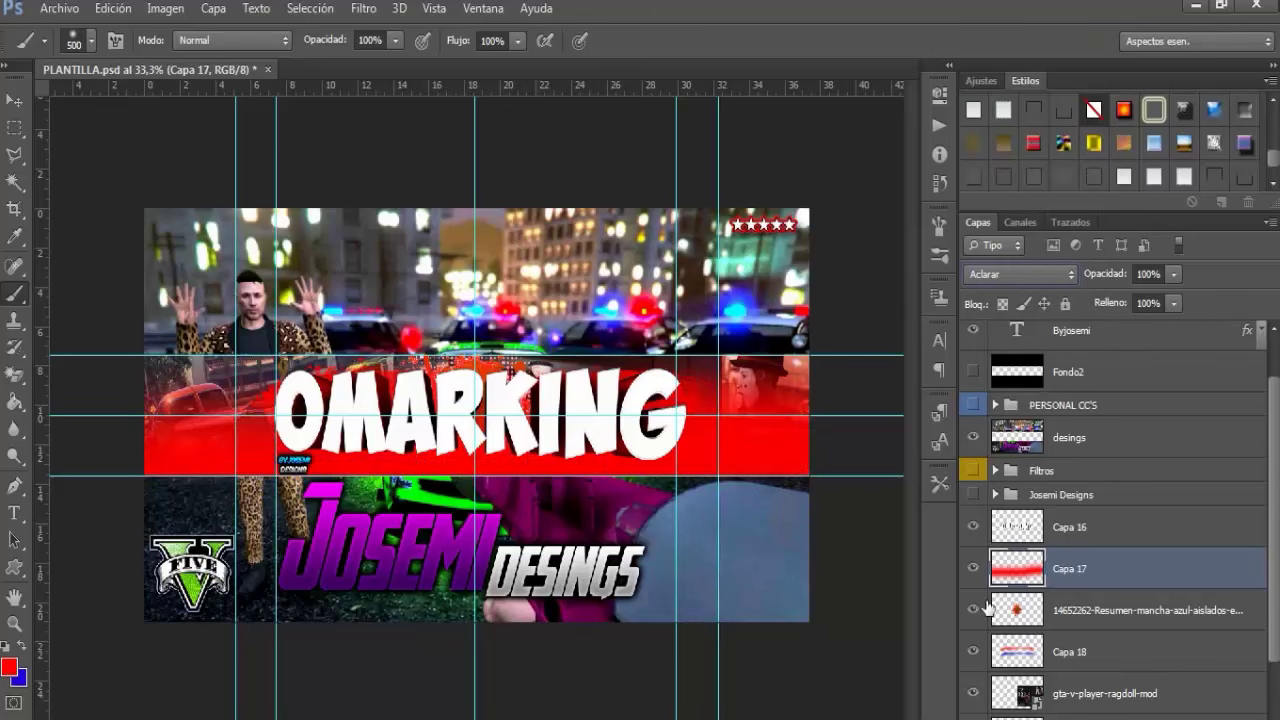
left_click_drag(1100, 283, 1099, 283)
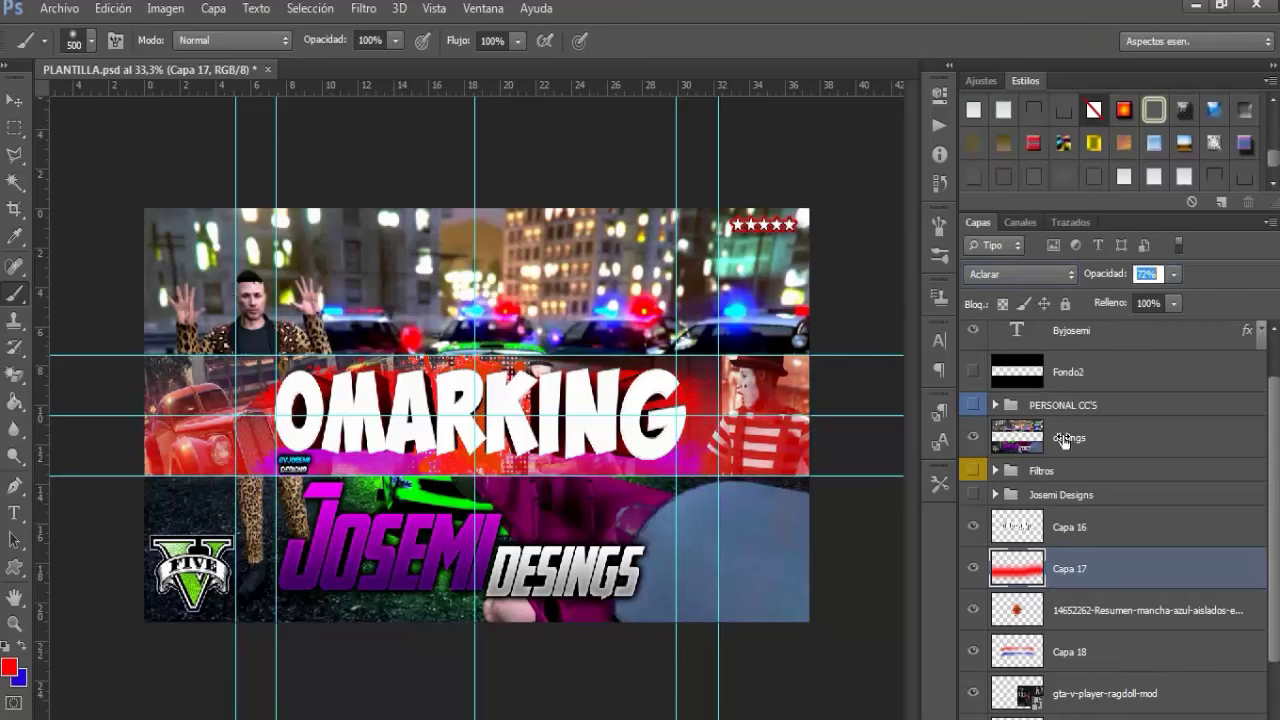
Dab soft blue spots along the band's upper and lower edges on a new layer above the text, blended as Aclarar at 80% opacity
left_click(1088, 532)
key("ctrl+shift+alt+n")
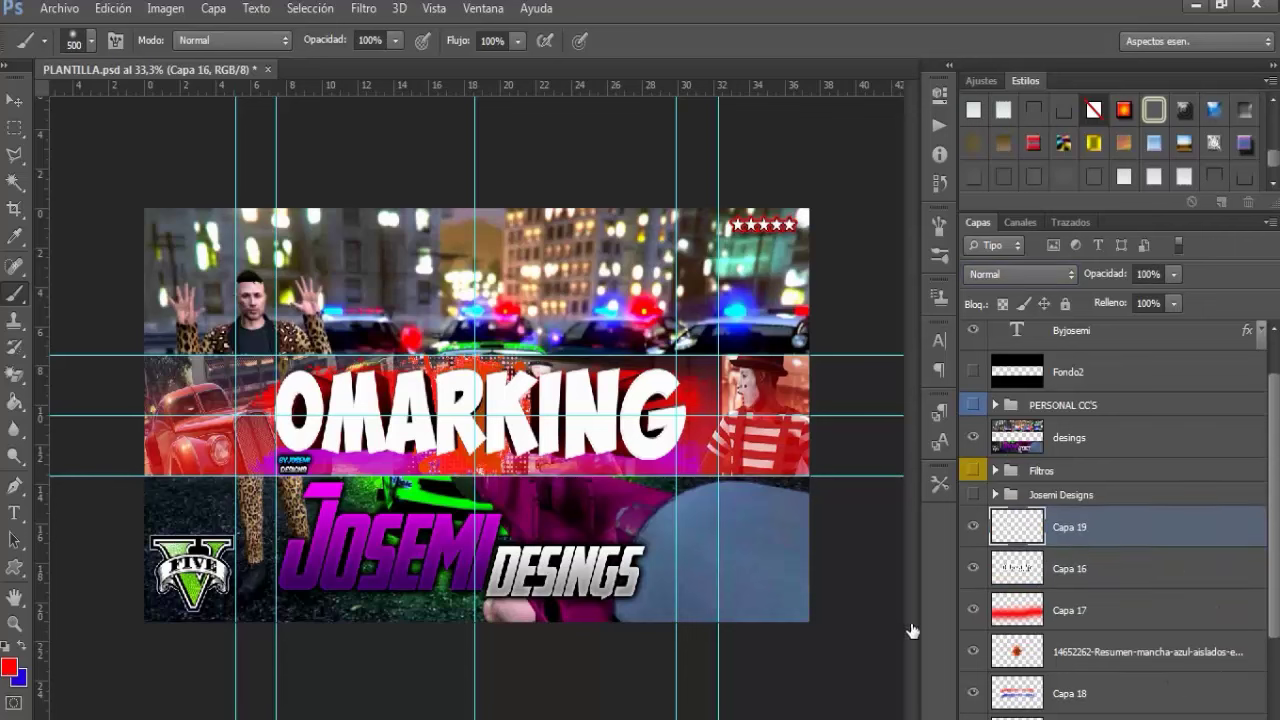
left_click(187, 331)
left_click(197, 513)
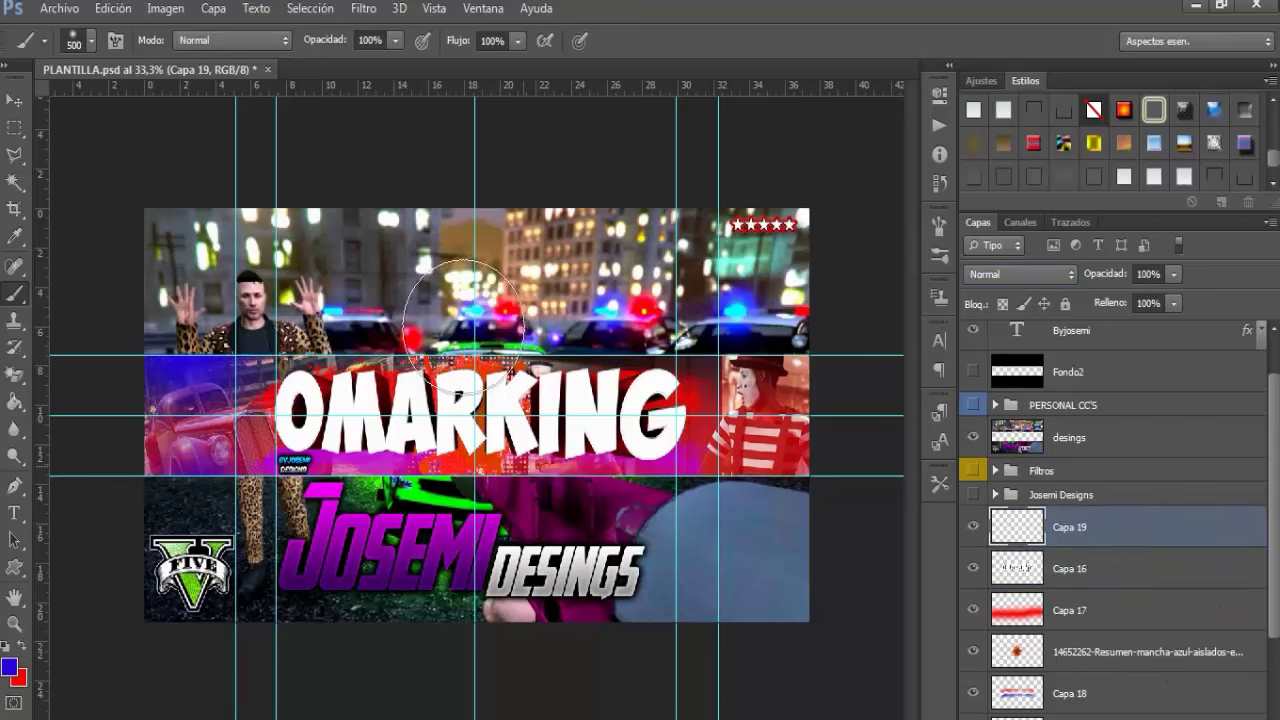
left_click(463, 316)
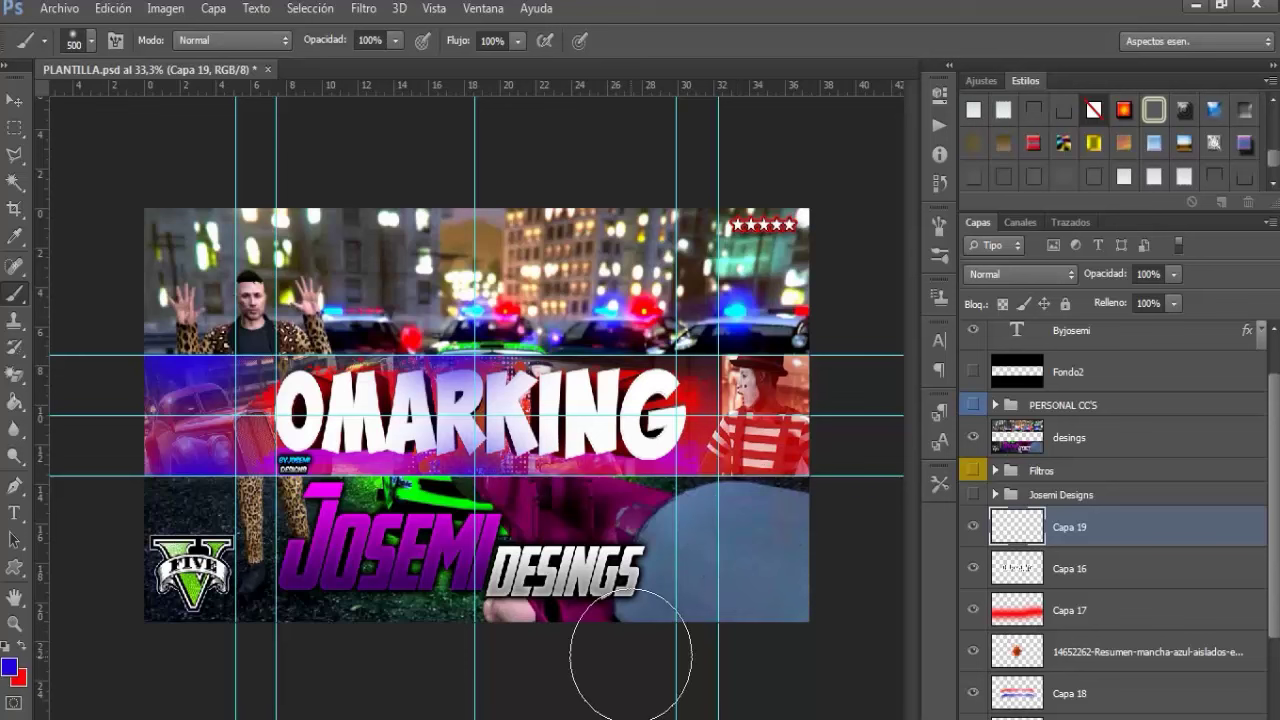
left_click(1018, 274)
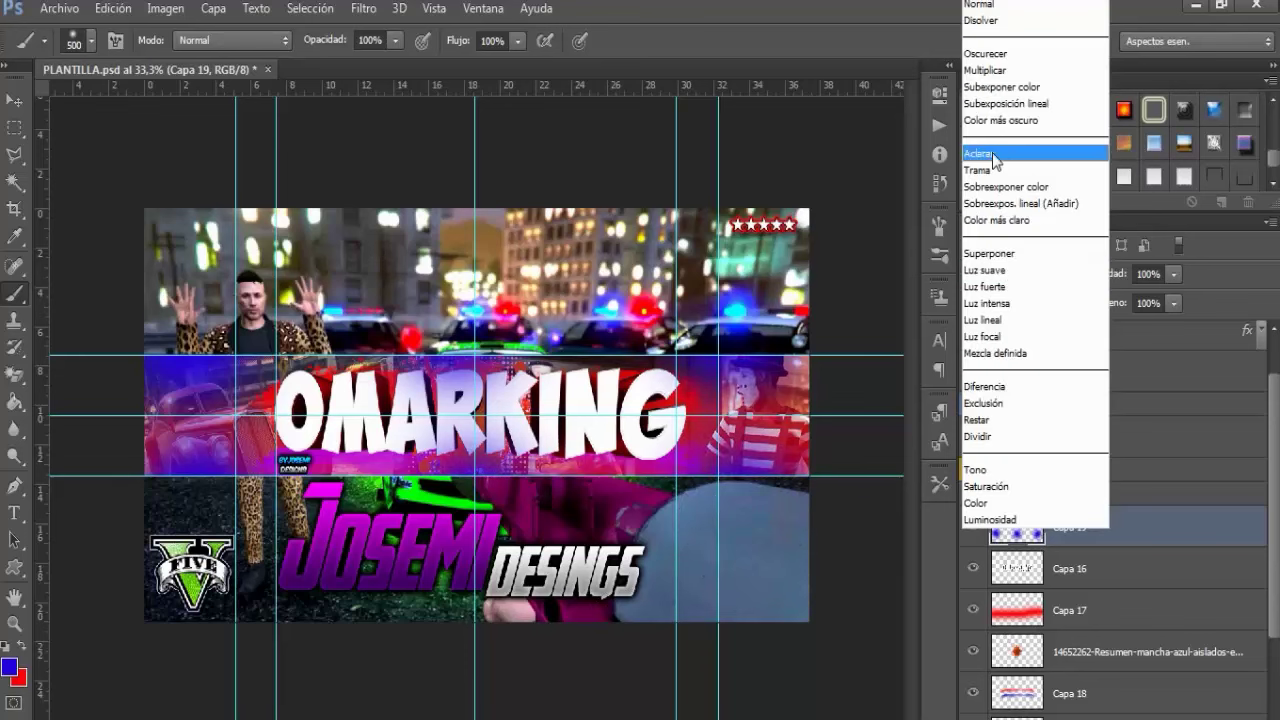
left_click(1000, 157)
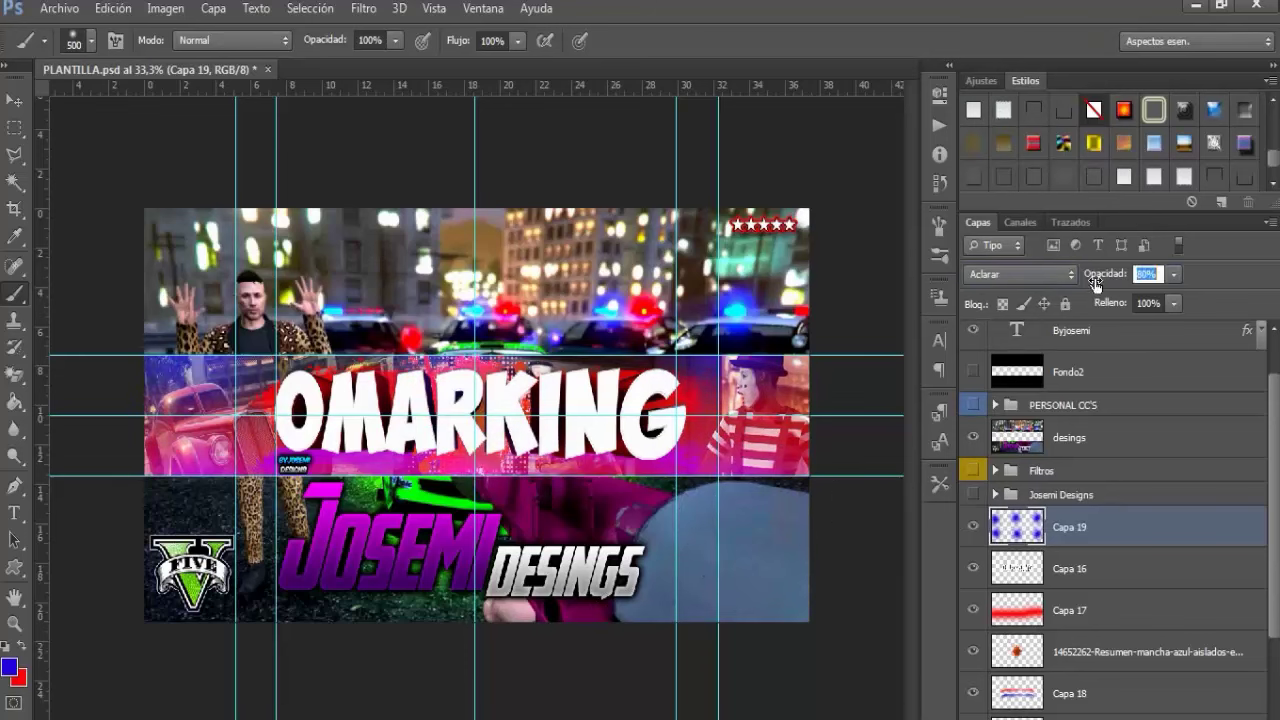
Fill a new layer above the blue spots with a diagonal blue-to-red linear gradient
key("ctrl+shift+alt+n")
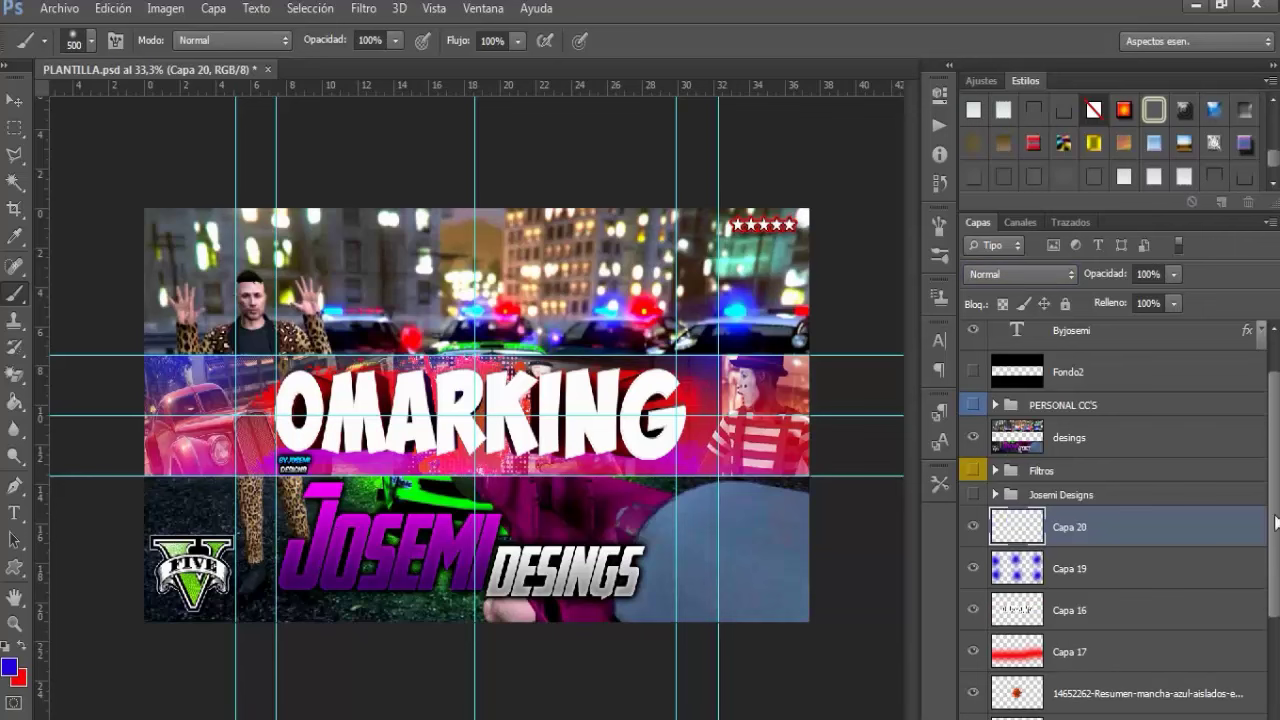
scroll(1275, 521, "down", 2)
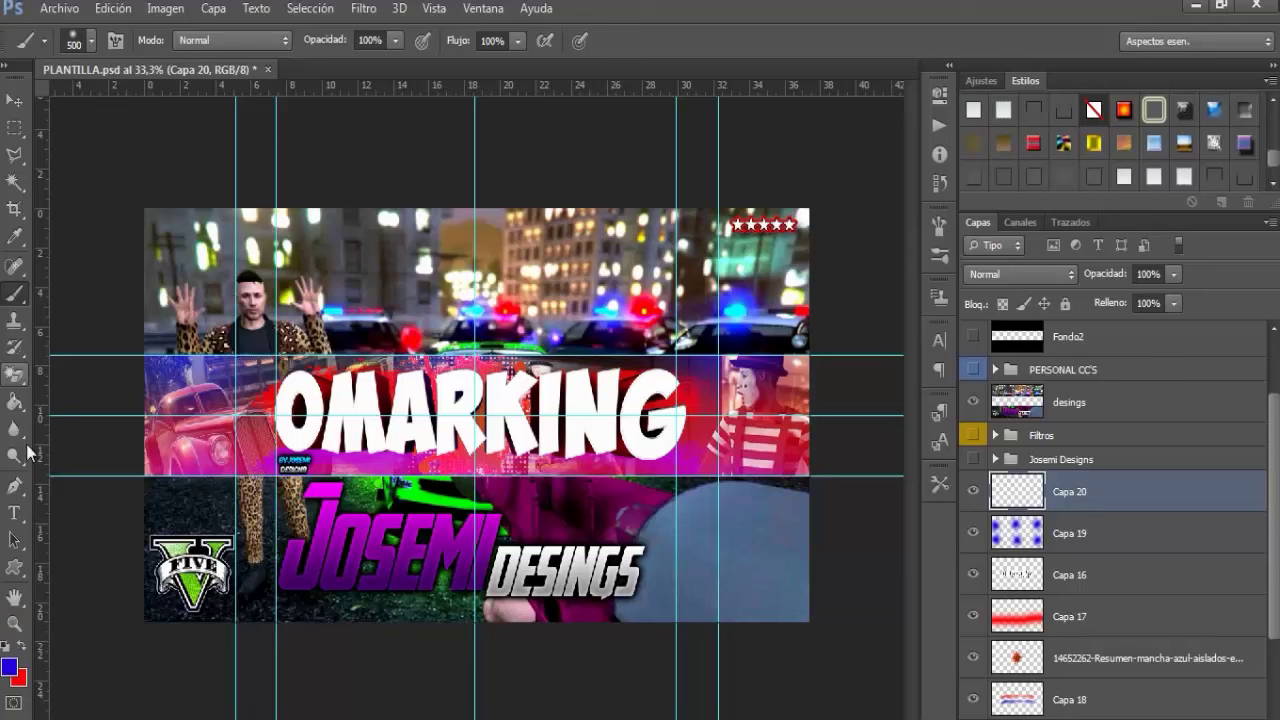
left_click(15, 405)
left_click(118, 398)
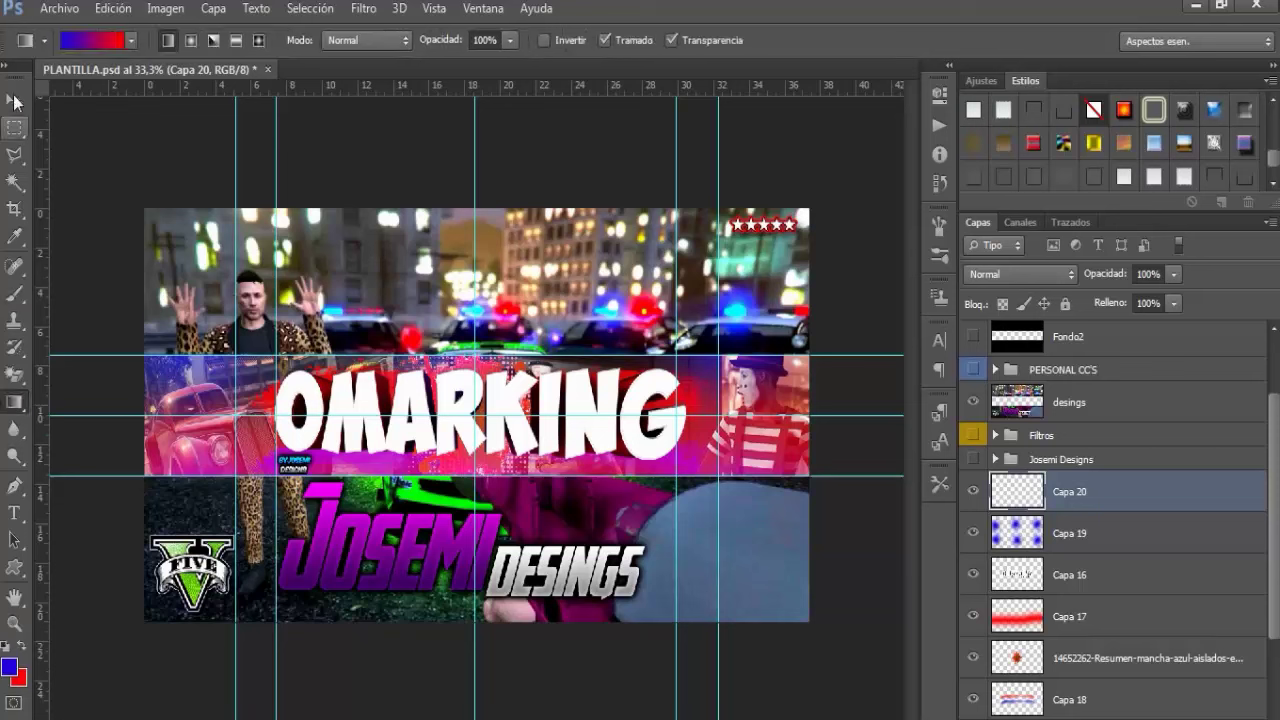
left_click_drag(178, 350, 695, 579)
Set the gradient layer's blend mode to Luz suave and its opacity to 85%
left_click(1006, 277)
left_click(1003, 156)
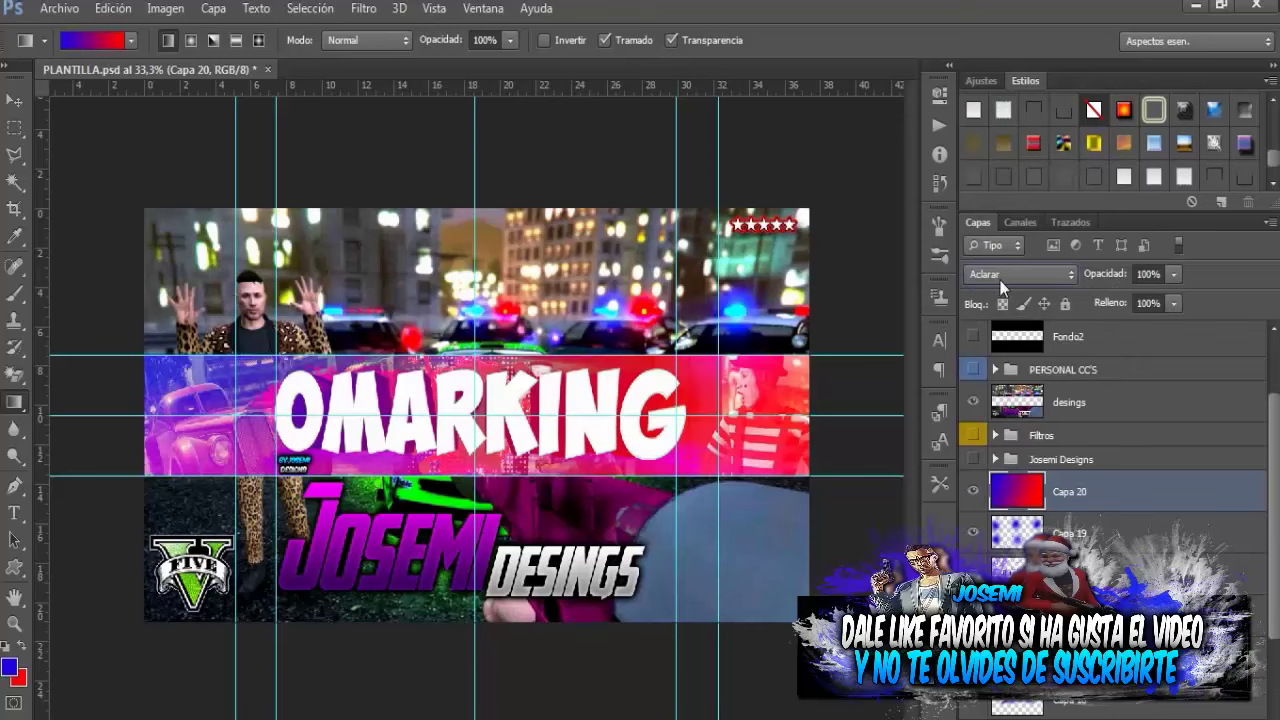
left_click(999, 279)
left_click(984, 268)
left_click_drag(1116, 278, 1101, 280)
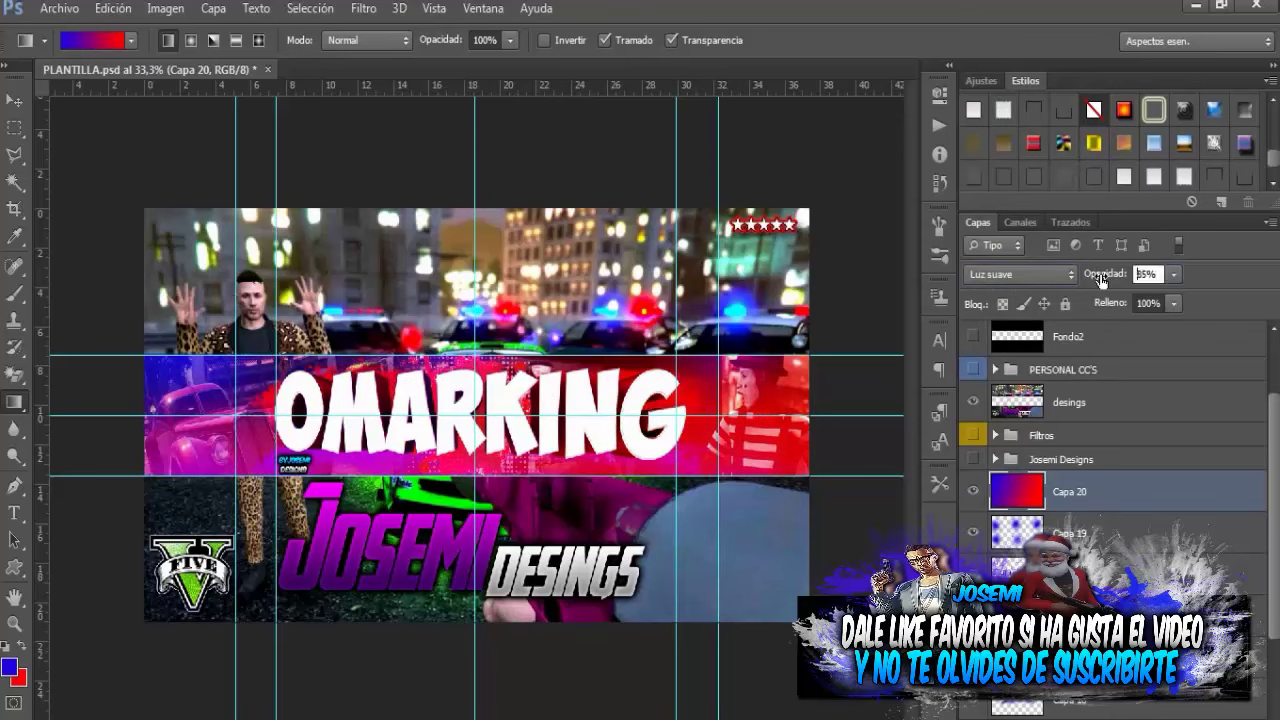
Move the PERSONAL CC'S group directly beneath the desings layer and make it visible
left_click(1031, 370)
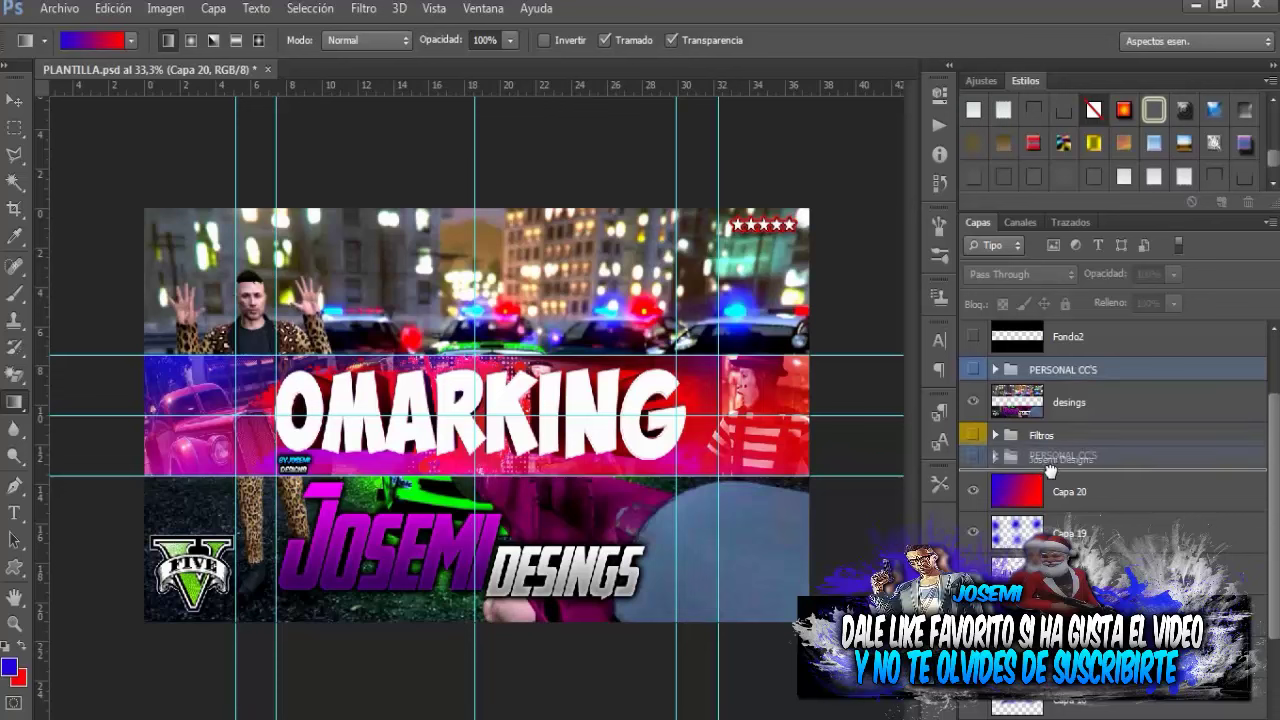
left_click_drag(1071, 424, 1070, 426)
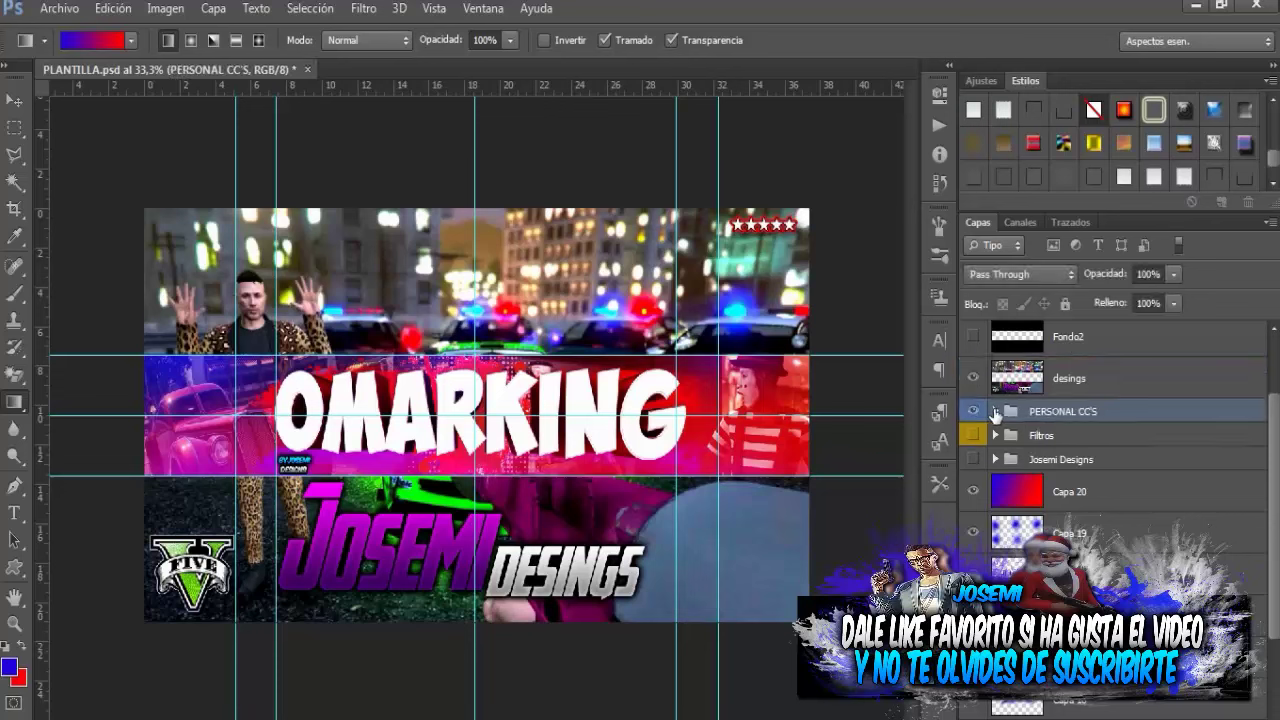
Enable the second CC subgroup inside PERSONAL CC'S and set the parent group's opacity to 83%
left_click(995, 411)
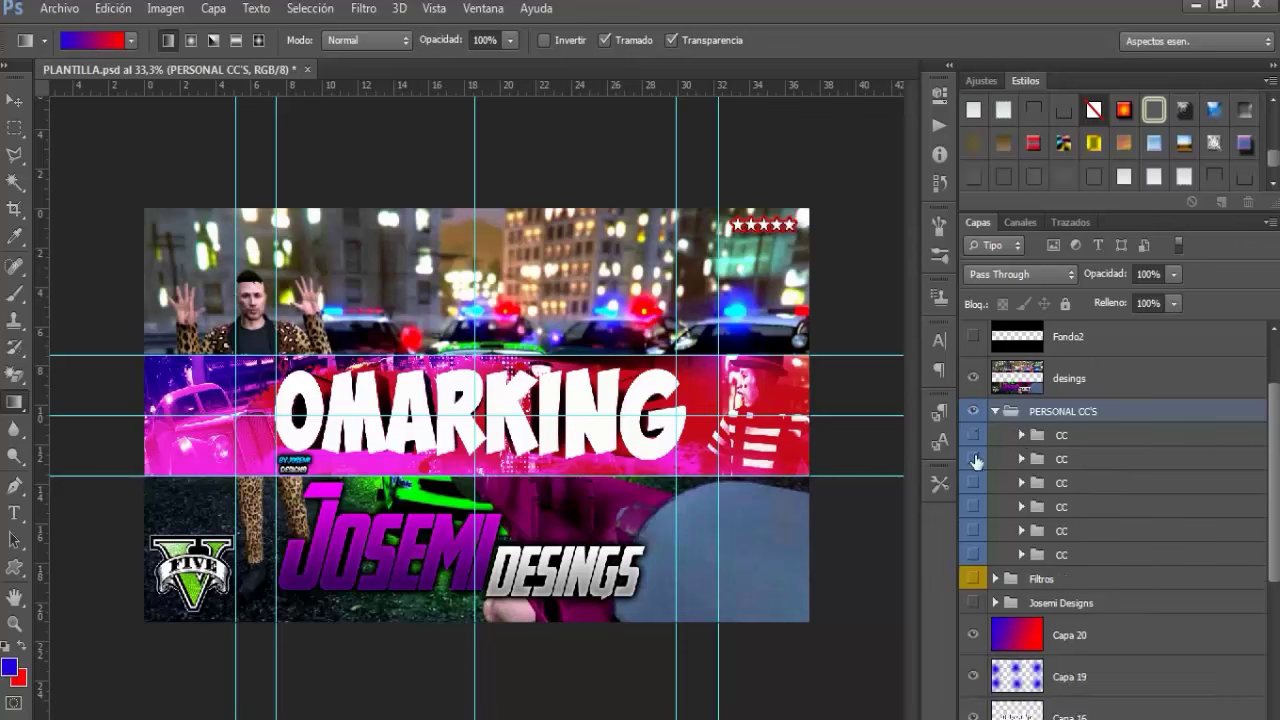
left_click(975, 459)
left_click(975, 459)
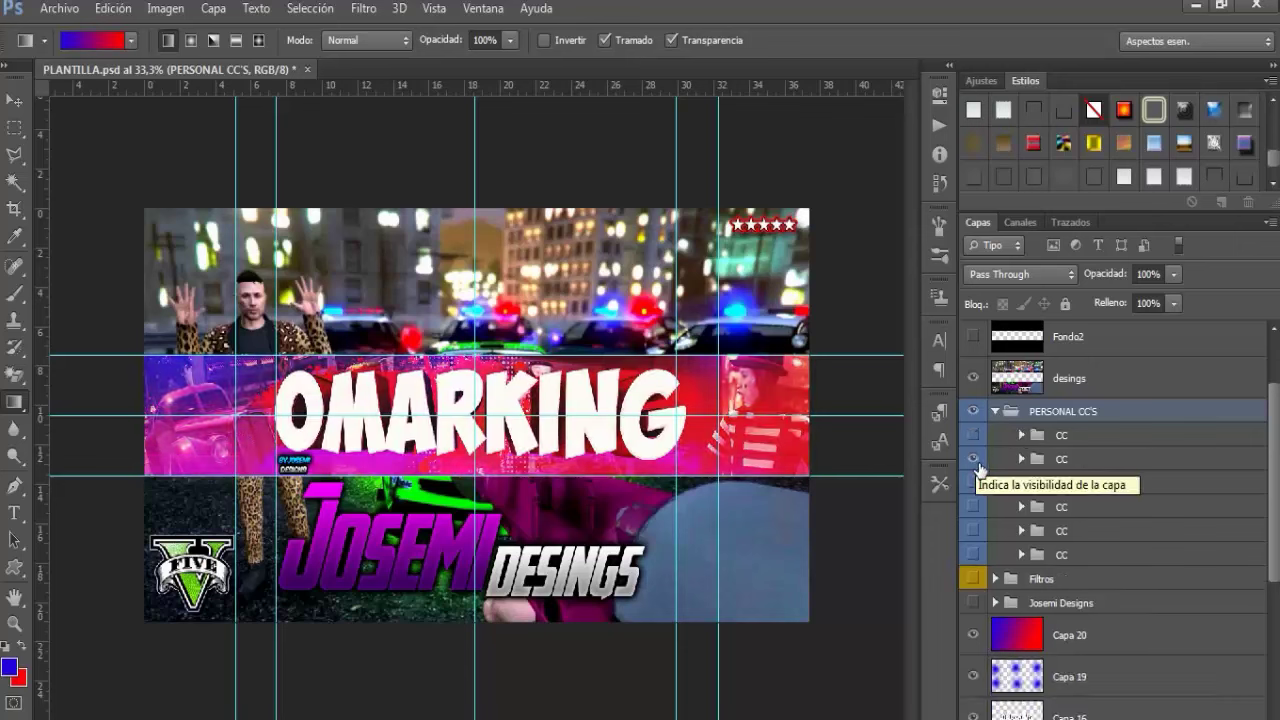
left_click(995, 411)
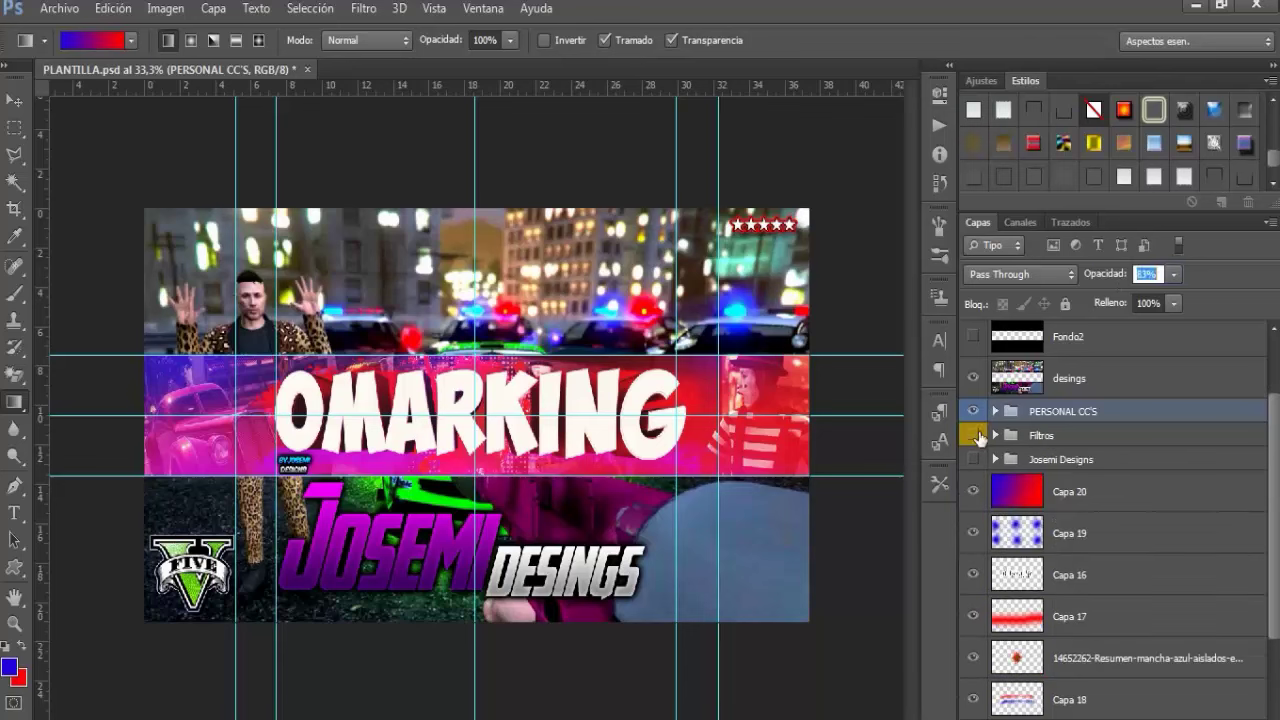
Make the Filtros and Josemi Designs groups visible, leaving Filtros collapsed and Josemi Designs expanded
left_click(995, 436)
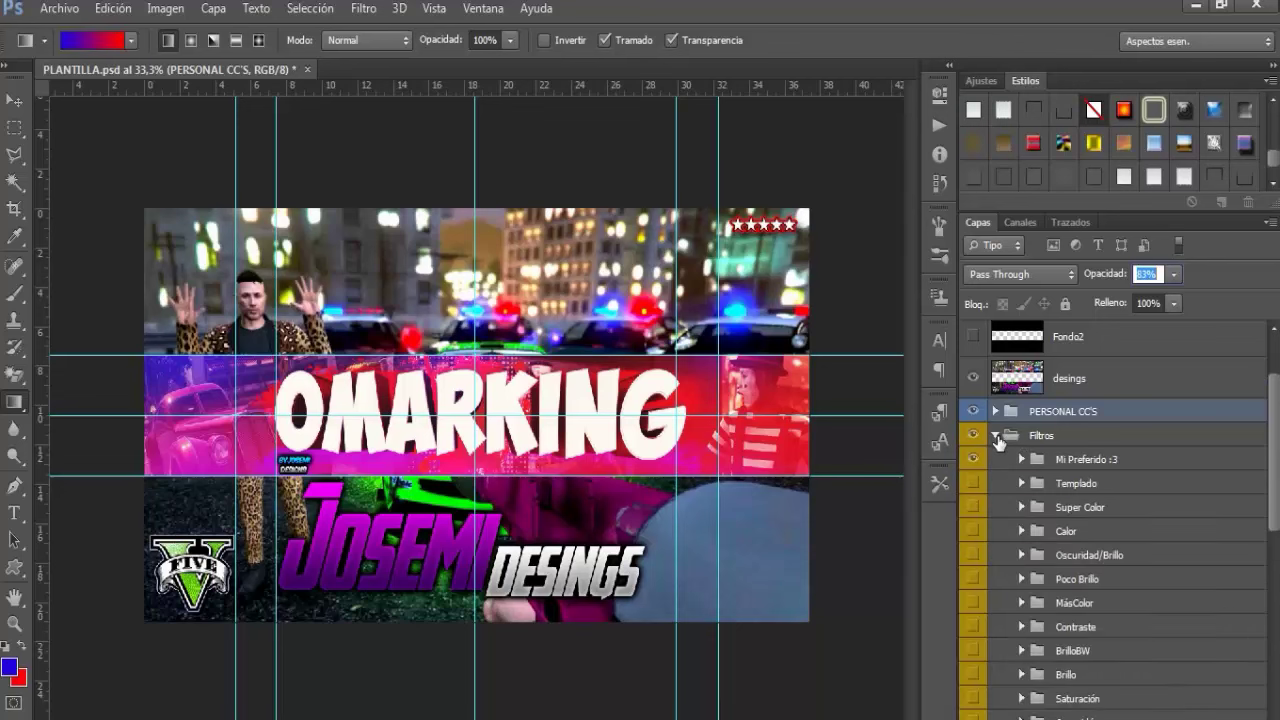
left_click(995, 436)
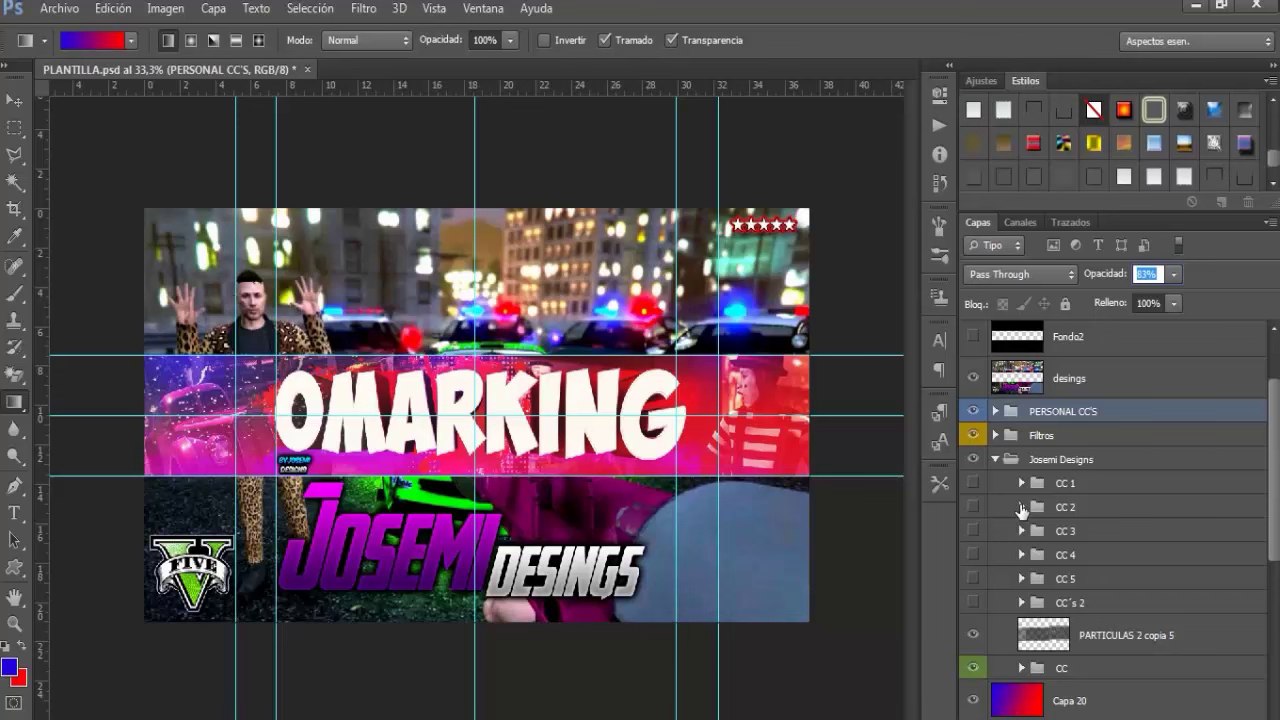
left_click(1021, 507)
left_click(1021, 507)
Reduce the opacity of the PARTICULAS 2 copia 5 layer in the Josemi Designs group
left_click(1108, 635)
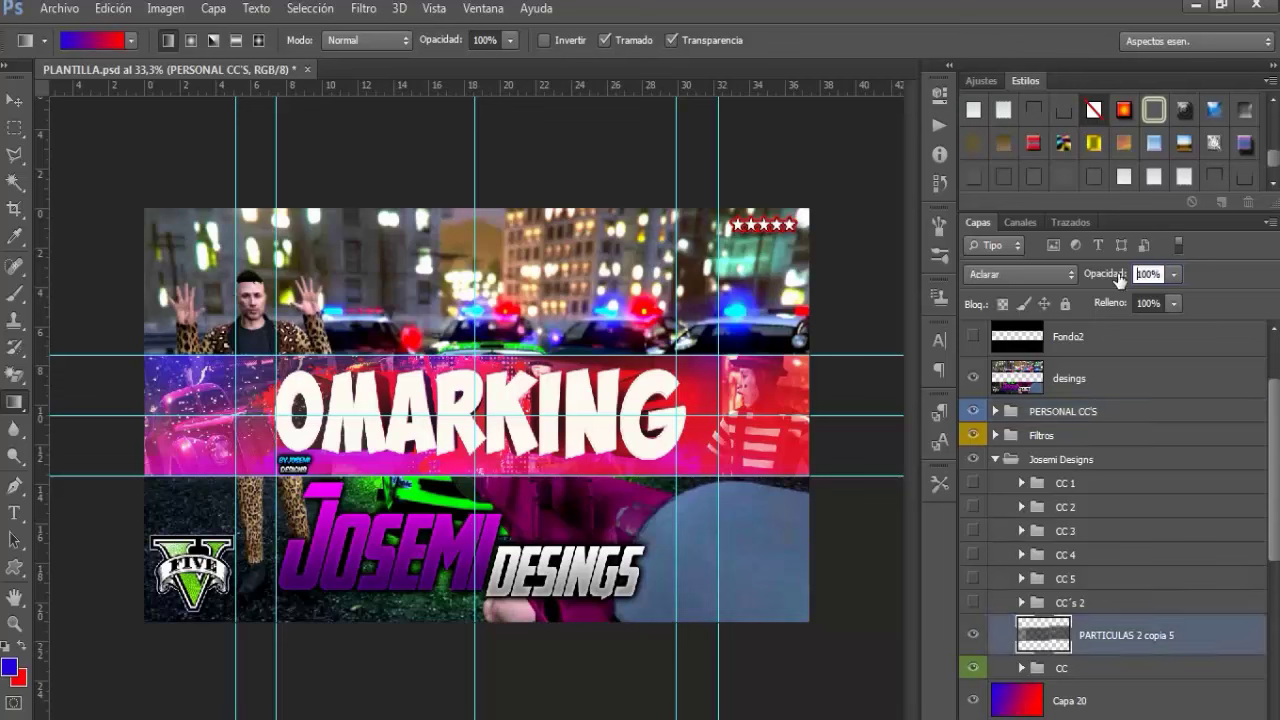
left_click_drag(1119, 276, 1070, 515)
left_click(1092, 276)
Make the CC 2 subgroup in Josemi Designs visible and set its opacity to 20%
left_click(1070, 517)
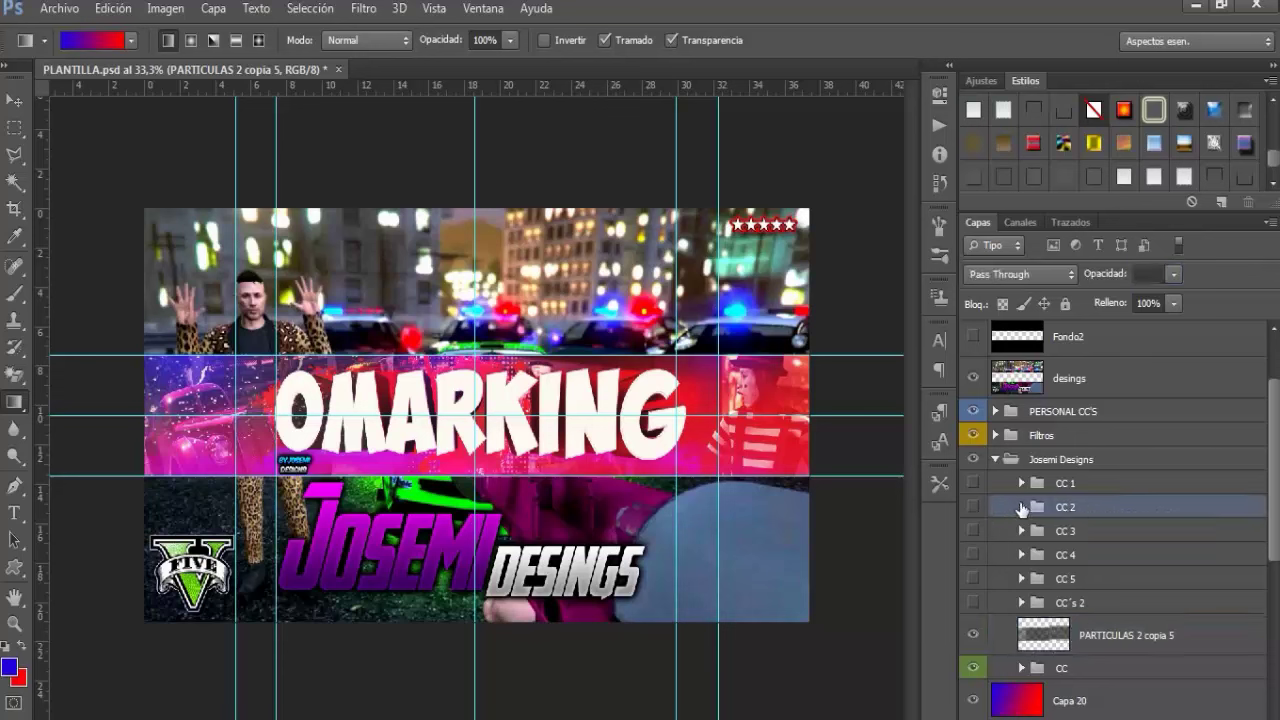
left_click(1021, 507)
left_click(1021, 507)
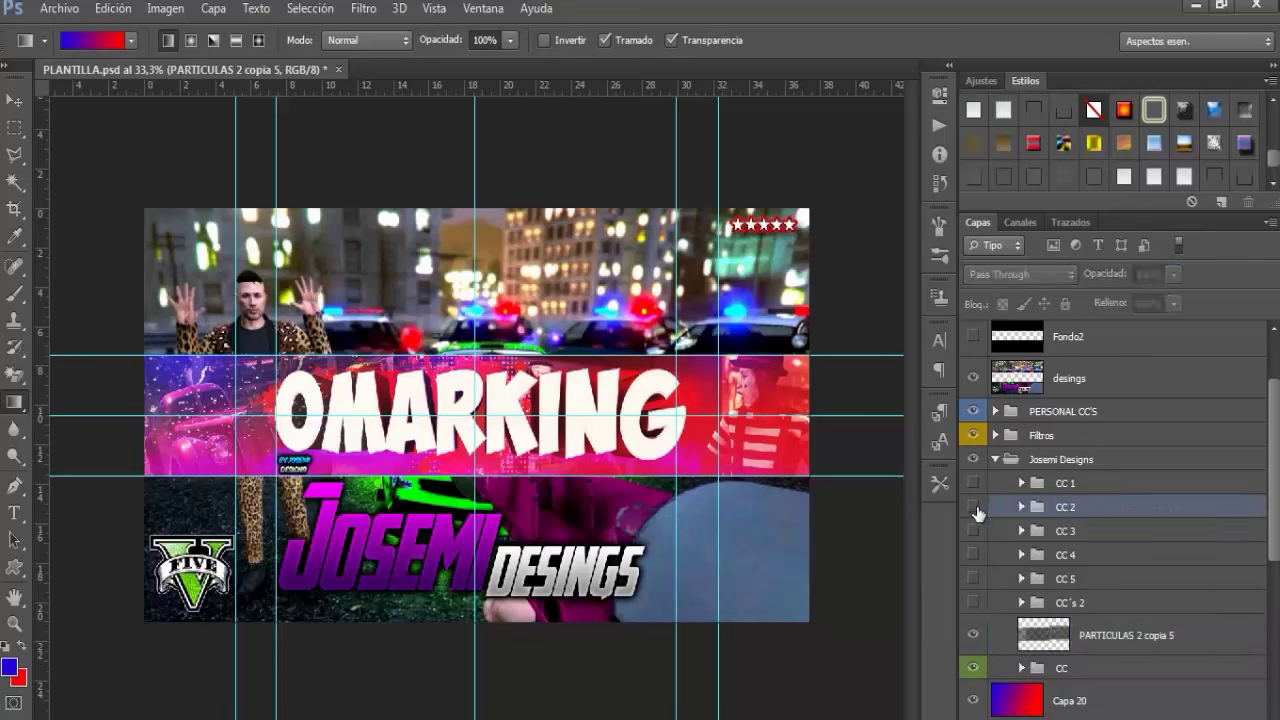
left_click(973, 507)
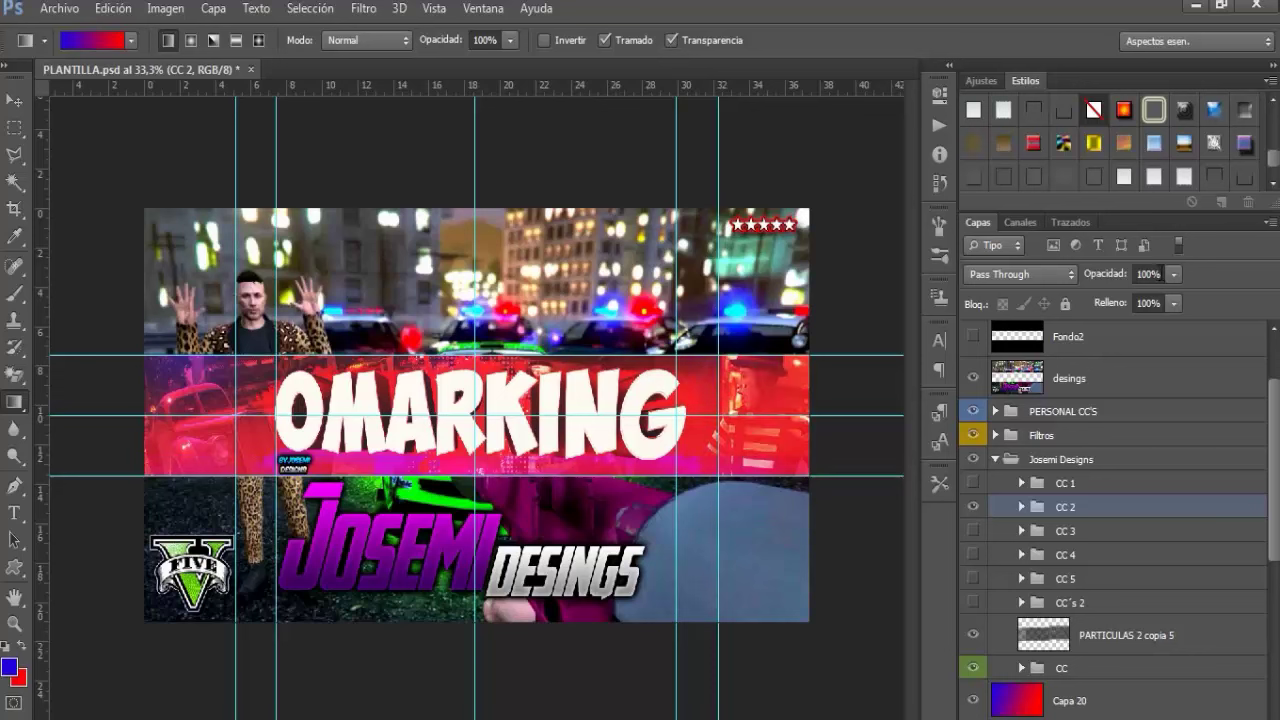
left_click(1147, 274)
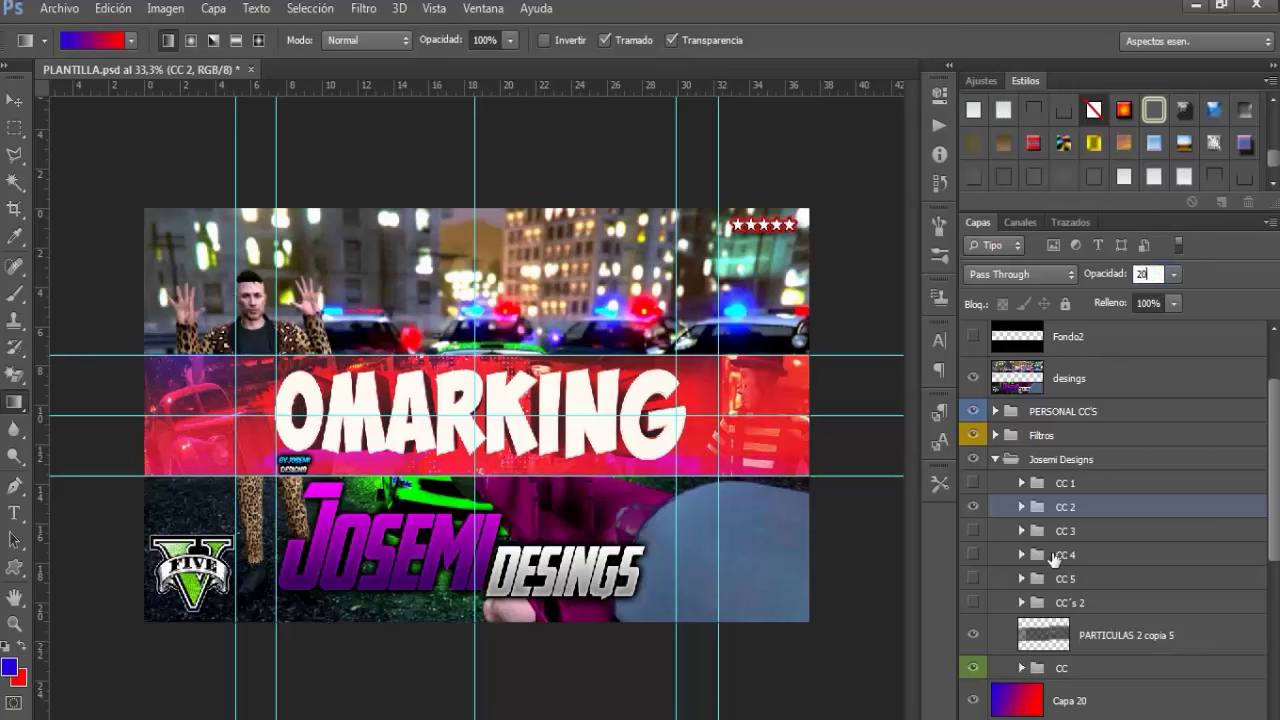